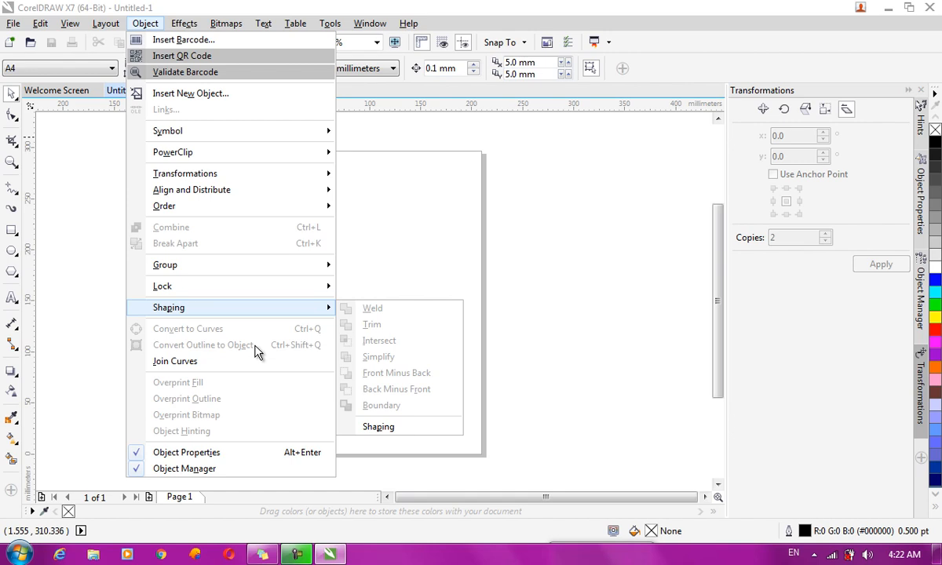
Step: Draw a circle about 117 mm in diameter near the page's centre and fill it with pink
{"action": "left_click", "coordinate": [12, 251]}
{"action": "left_click_drag", "start_coordinate": [320, 250], "coordinate": [445, 377]}
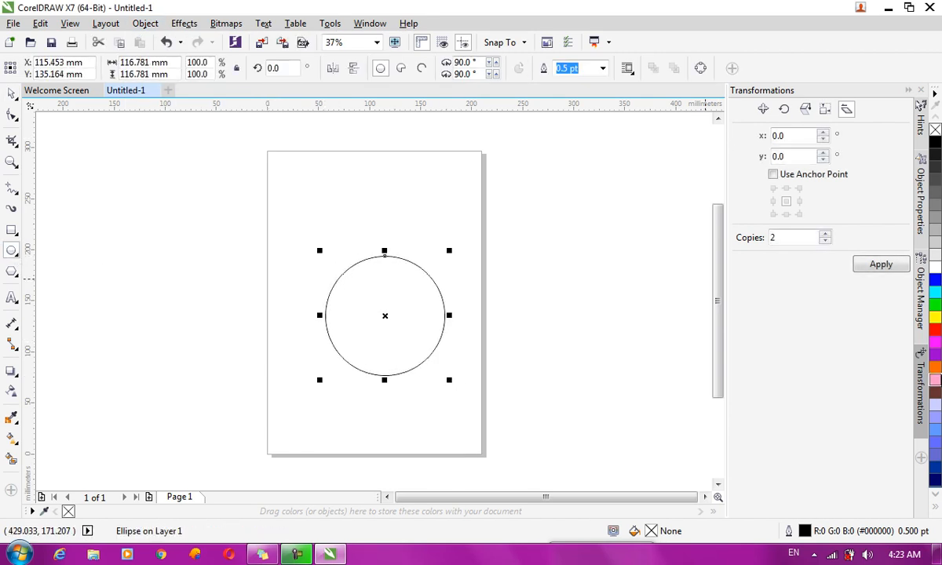
{"action": "left_click", "coordinate": [935, 379]}
Step: Give the circle a 10 pt dashed black outline that scales with the object
{"action": "key", "text": "F12"}
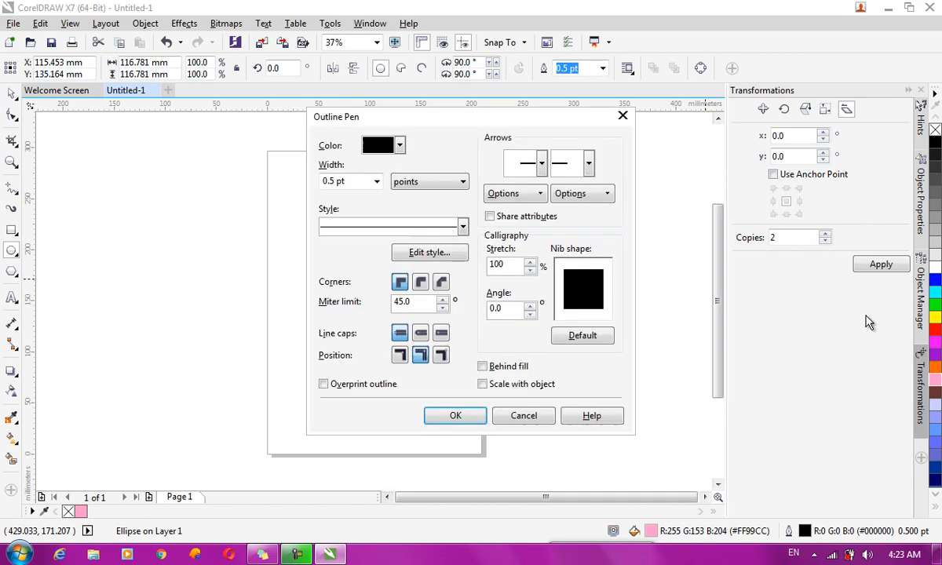
{"action": "left_click", "coordinate": [376, 181]}
{"action": "left_click", "coordinate": [367, 308]}
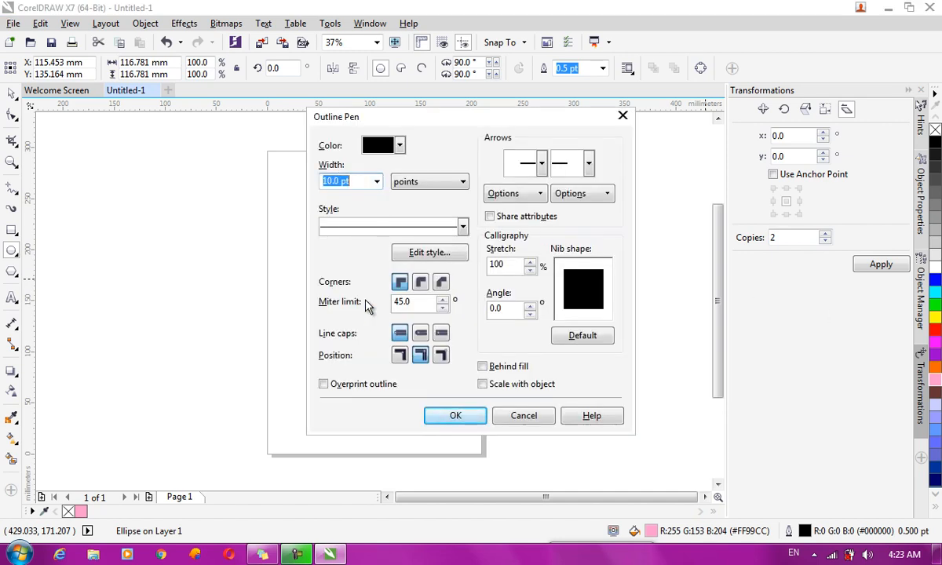
{"action": "left_click", "coordinate": [363, 226]}
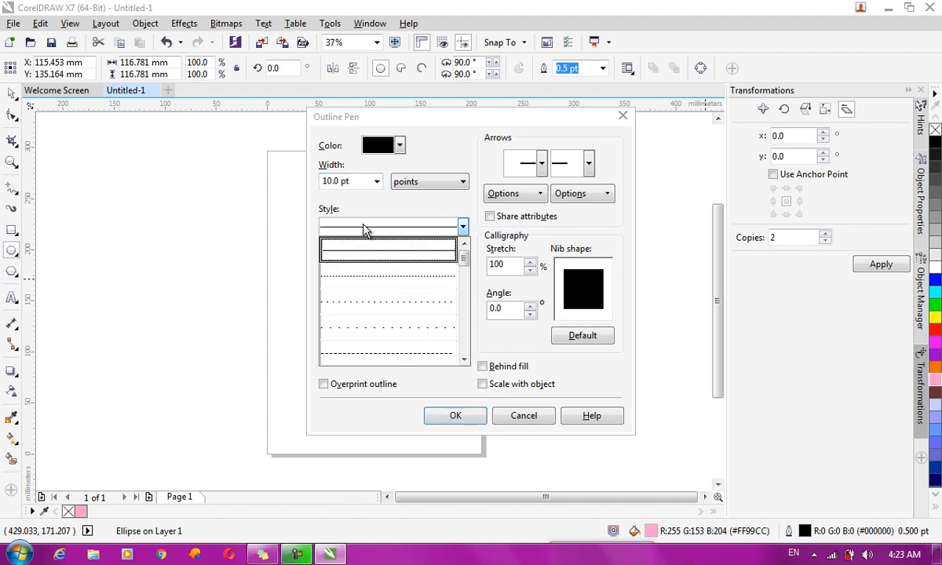
{"action": "left_click", "coordinate": [378, 354]}
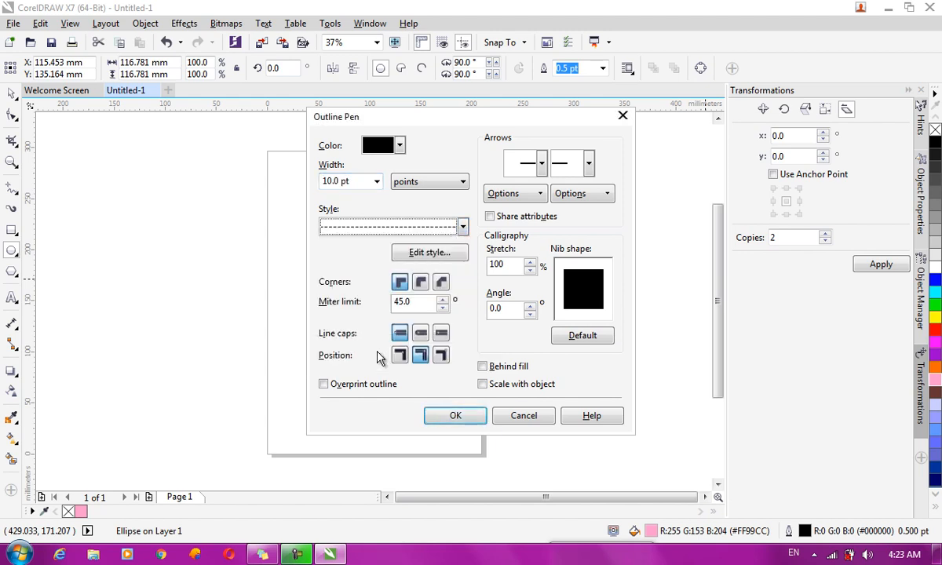
{"action": "left_click", "coordinate": [482, 384]}
{"action": "left_click", "coordinate": [495, 367]}
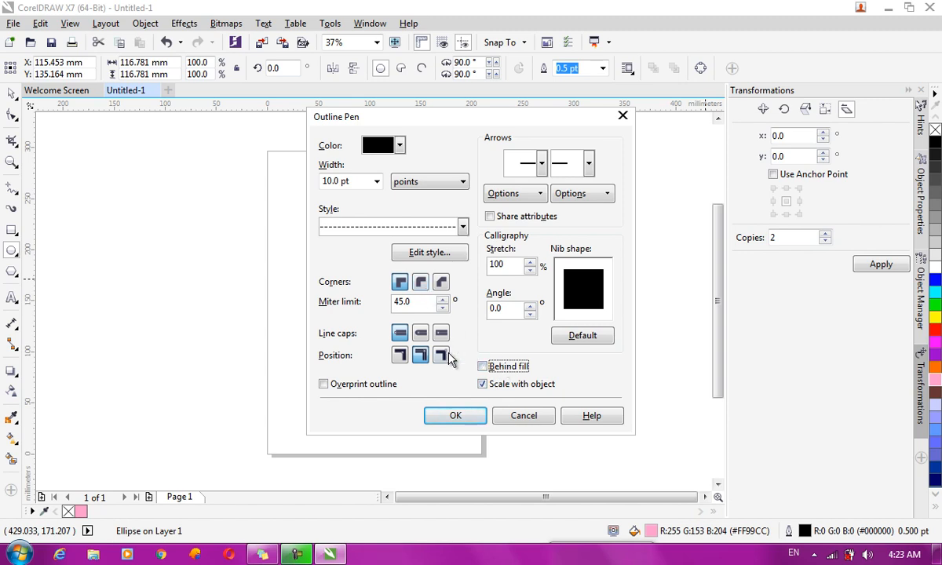
{"action": "left_click", "coordinate": [460, 417]}
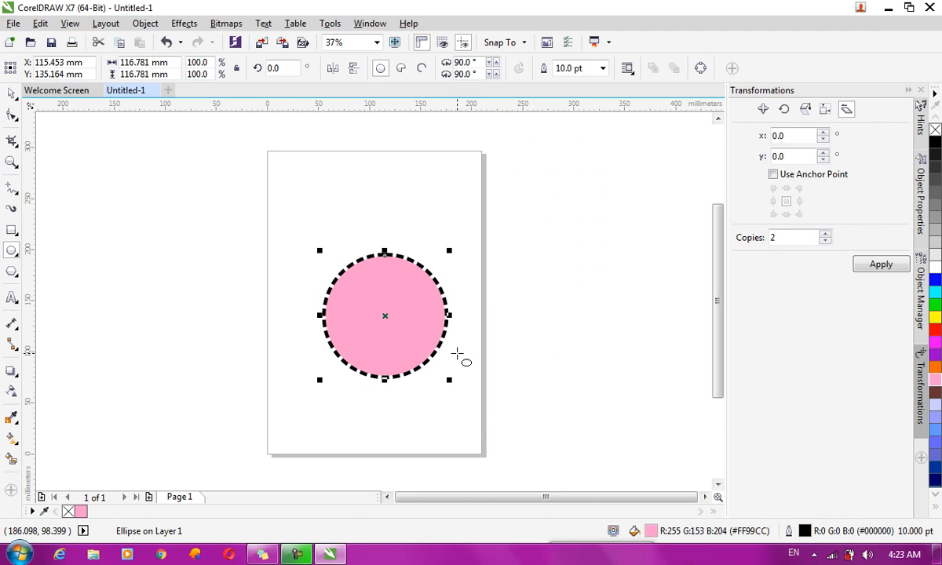
Step: Convert the circle's dashed outline to an object and move it off the pink circle toward the page's upper-left corner
{"action": "left_click", "coordinate": [145, 23]}
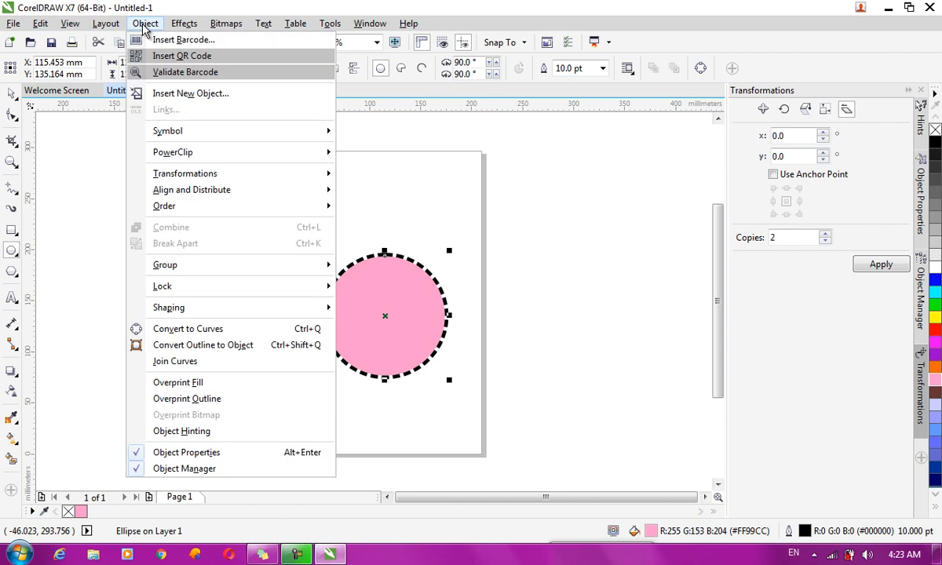
{"action": "left_click", "coordinate": [231, 346]}
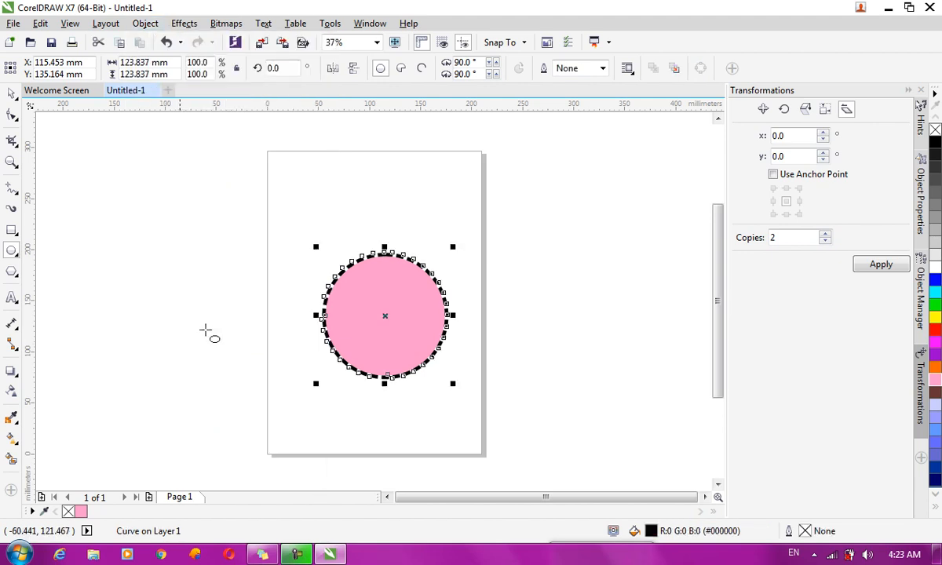
{"action": "left_click", "coordinate": [12, 94]}
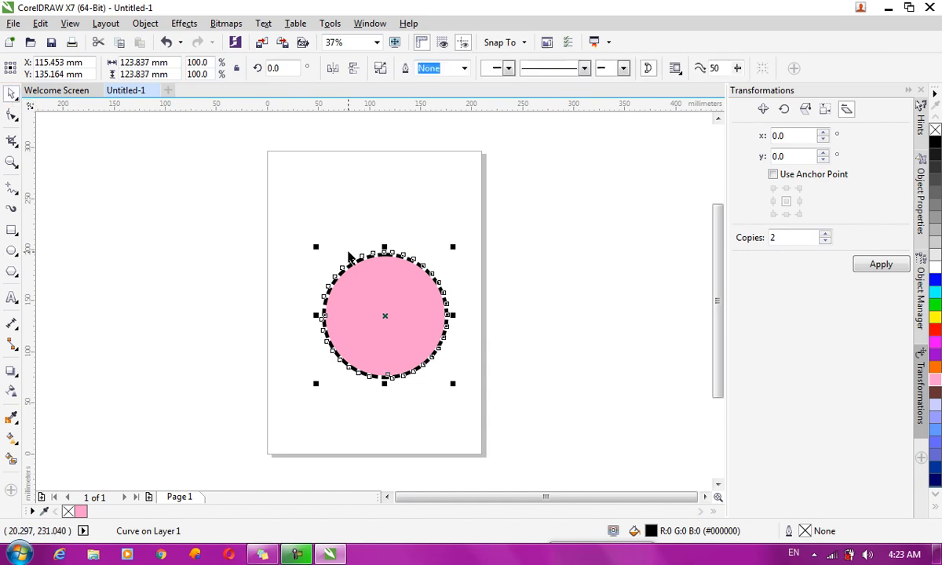
{"action": "left_click", "coordinate": [435, 282]}
{"action": "left_click", "coordinate": [433, 275]}
{"action": "left_click_drag", "start_coordinate": [433, 274], "coordinate": [291, 194]}
Step: Move the pink circle about 30 mm to the right and give it a 4 pt outline
{"action": "left_click_drag", "start_coordinate": [425, 314], "coordinate": [447, 321]}
{"action": "left_click", "coordinate": [602, 68]}
{"action": "left_click", "coordinate": [582, 171]}
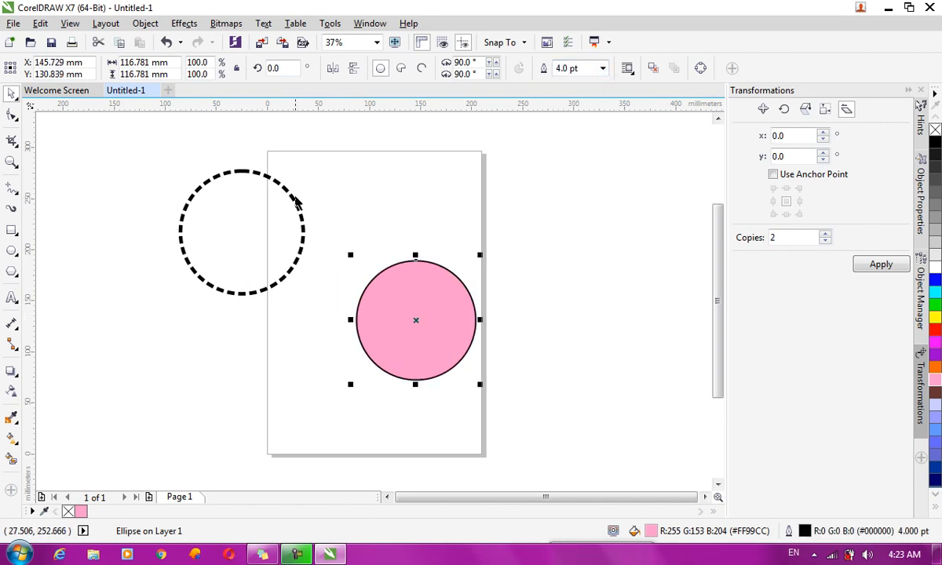
Step: Set the detached dashed ring's outline to 8 pt wide and yellow
{"action": "left_click", "coordinate": [295, 199]}
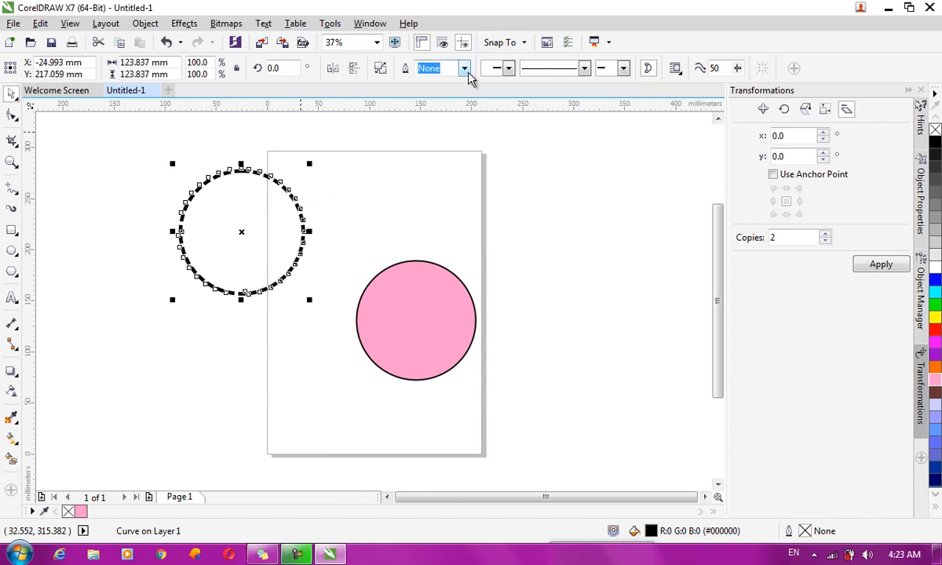
{"action": "key", "text": "F12"}
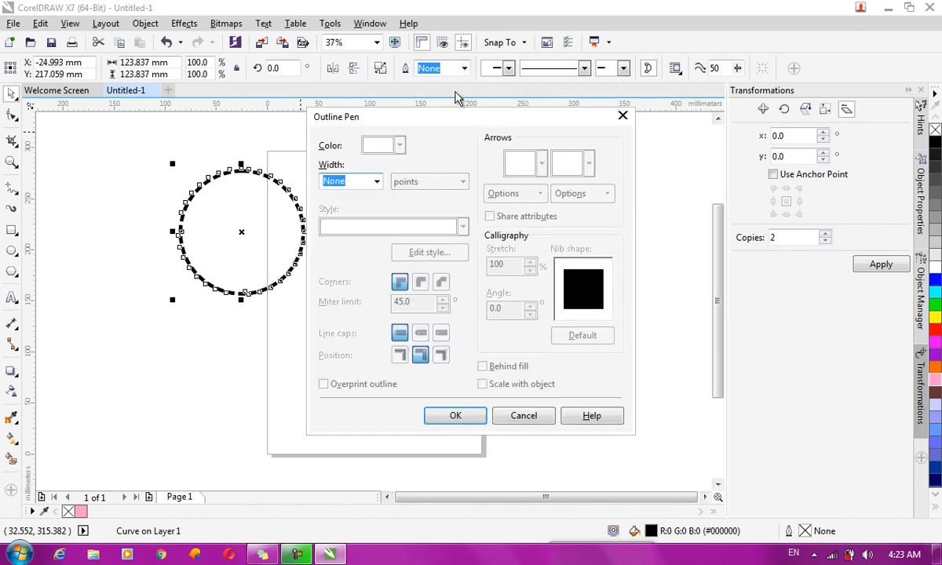
{"action": "left_click", "coordinate": [376, 181]}
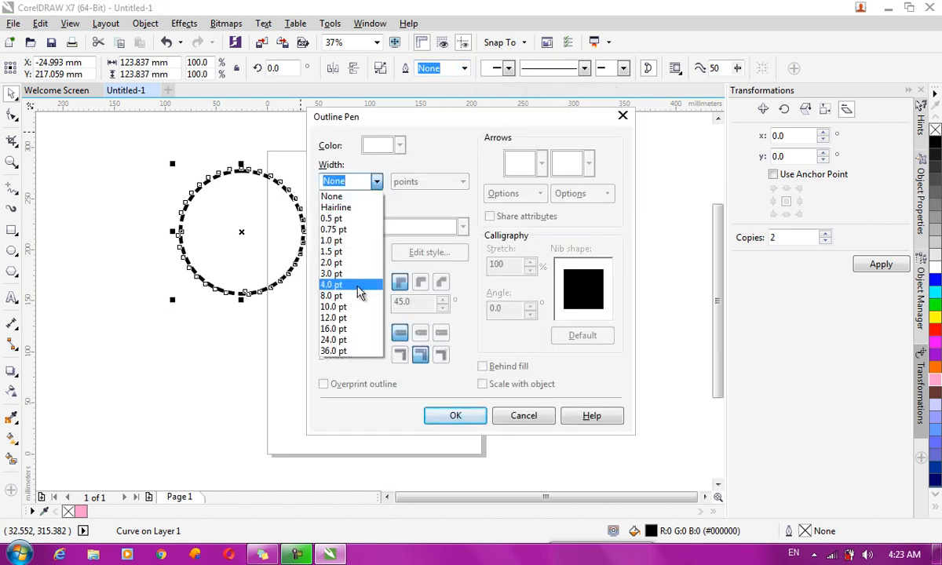
{"action": "left_click", "coordinate": [352, 296]}
{"action": "left_click", "coordinate": [399, 145]}
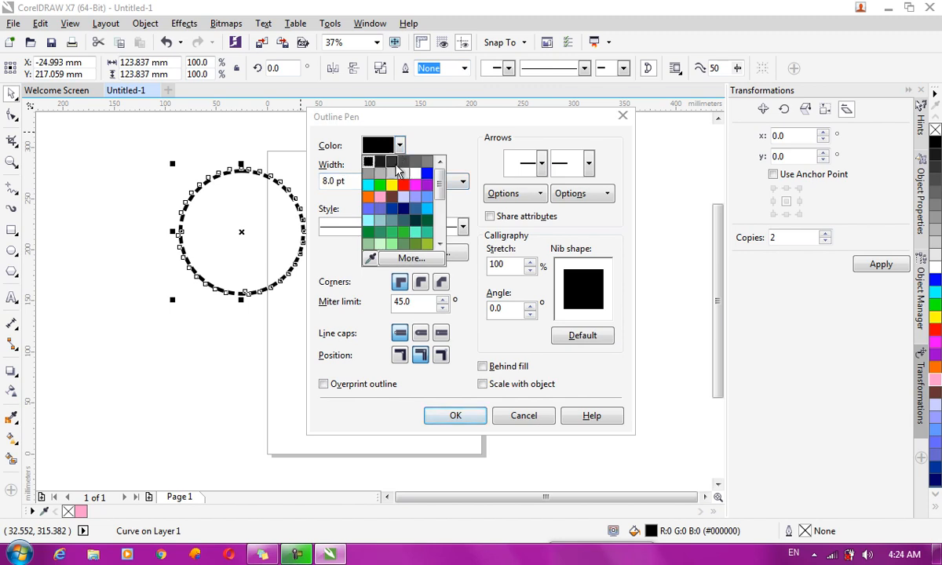
{"action": "left_click", "coordinate": [390, 186]}
Step: Place the ring's outline behind the fill and outside the path, with round line caps and round corners
{"action": "left_click", "coordinate": [483, 367]}
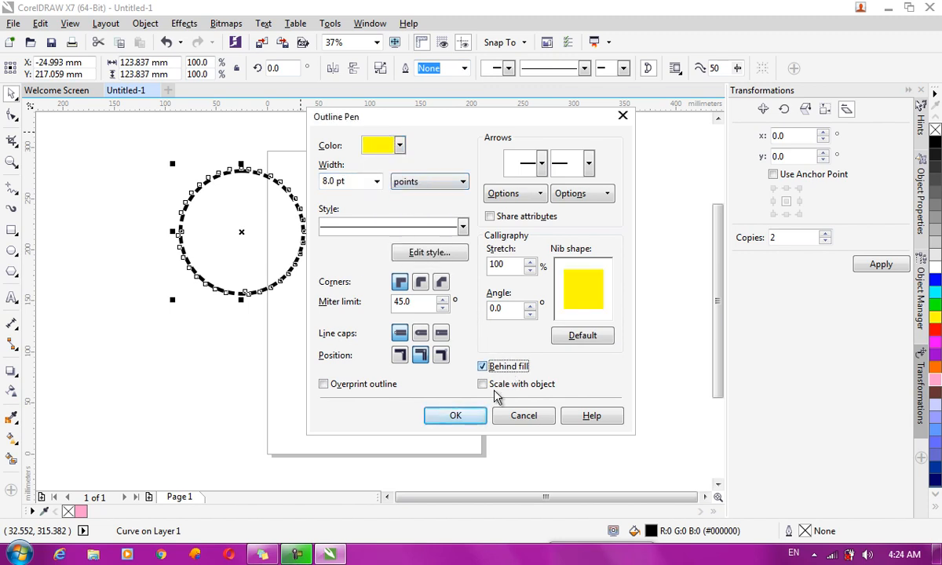
{"action": "left_click", "coordinate": [400, 355]}
{"action": "left_click", "coordinate": [420, 334]}
{"action": "left_click", "coordinate": [420, 282]}
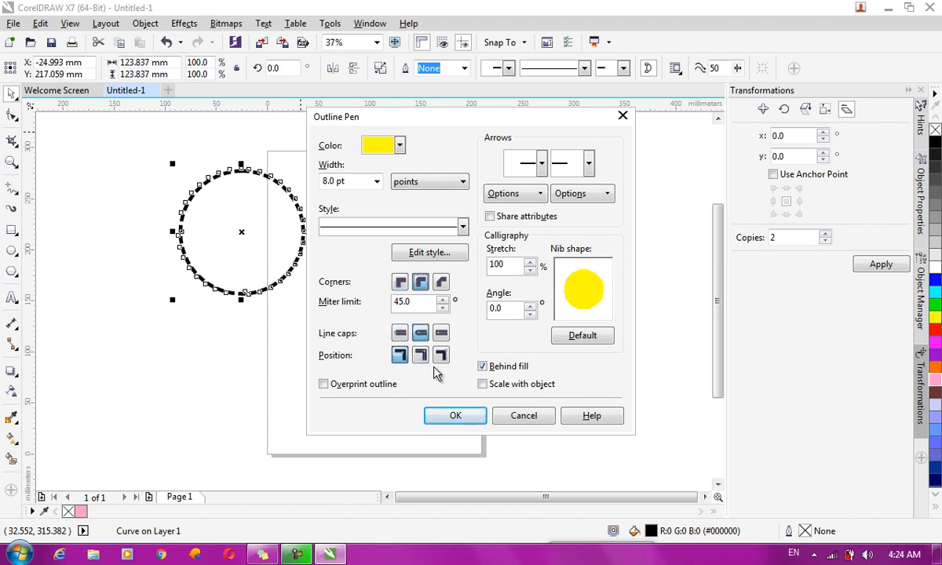
{"action": "left_click", "coordinate": [457, 415]}
Step: Move the ring over the page's upper-left corner and convert its yellow outline to an object
{"action": "left_click", "coordinate": [366, 196]}
{"action": "left_click_drag", "start_coordinate": [257, 173], "coordinate": [309, 138]}
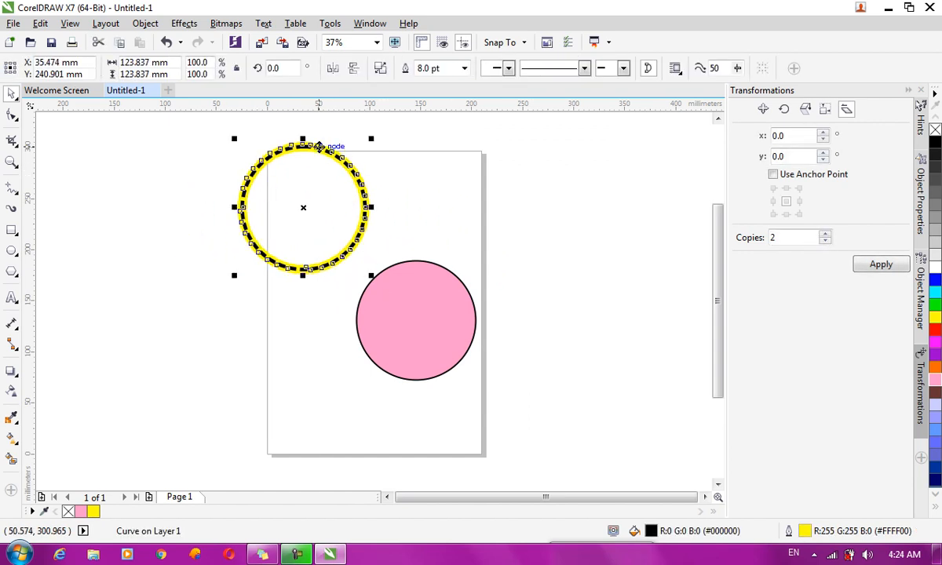
{"action": "left_click", "coordinate": [142, 25]}
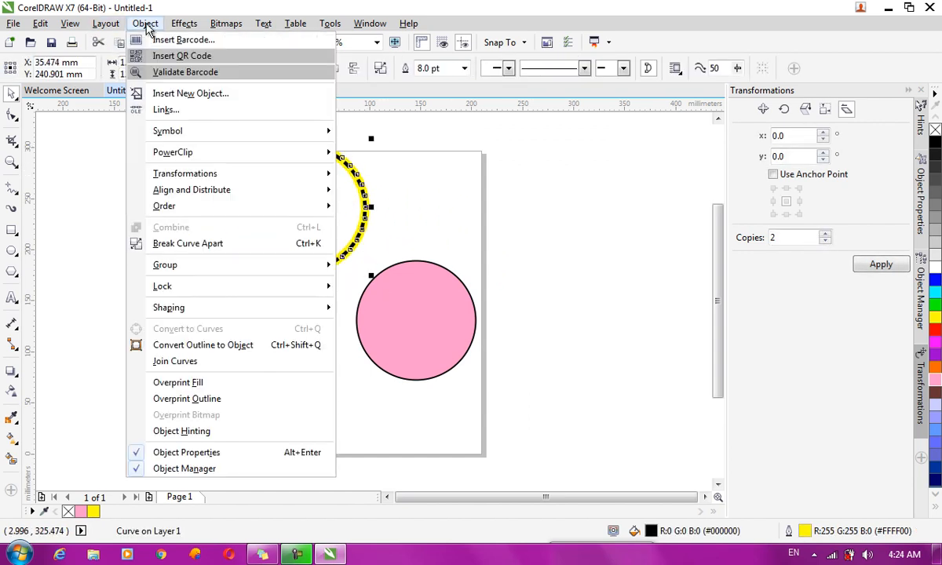
{"action": "left_click", "coordinate": [235, 351]}
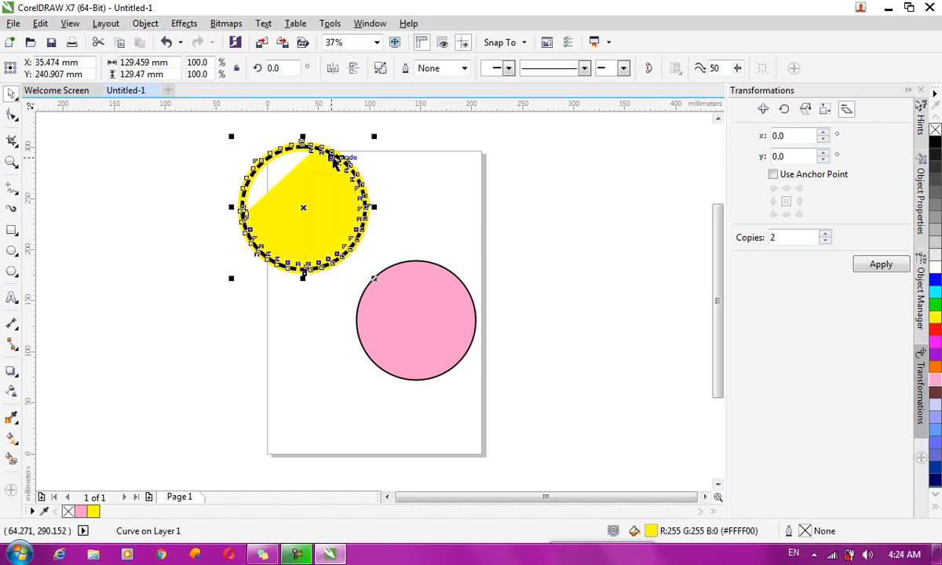
Step: Move the converted yellow outline object away from the black ring, past the right edge of the page
{"action": "left_click_drag", "start_coordinate": [326, 174], "coordinate": [573, 192]}
{"action": "left_click", "coordinate": [636, 390]}
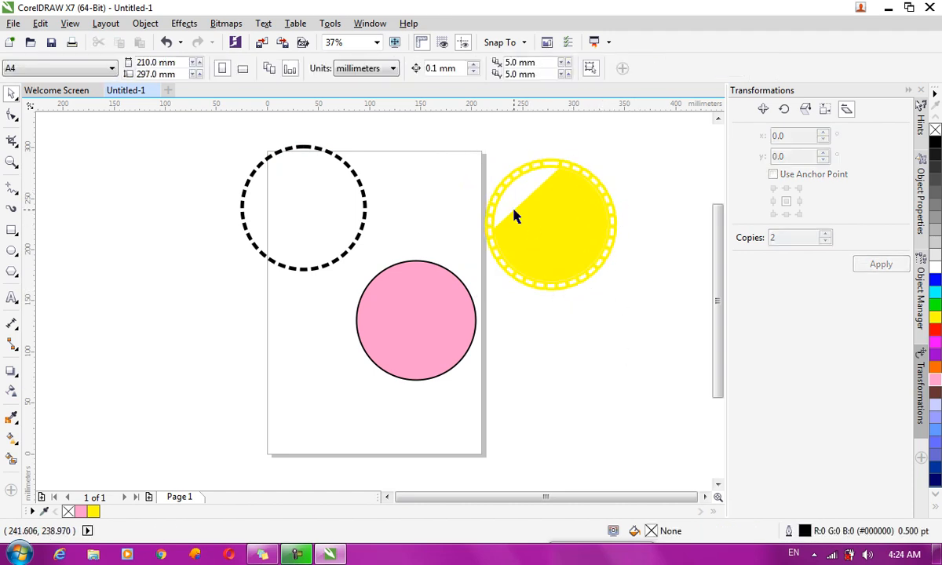
{"action": "left_click", "coordinate": [534, 171]}
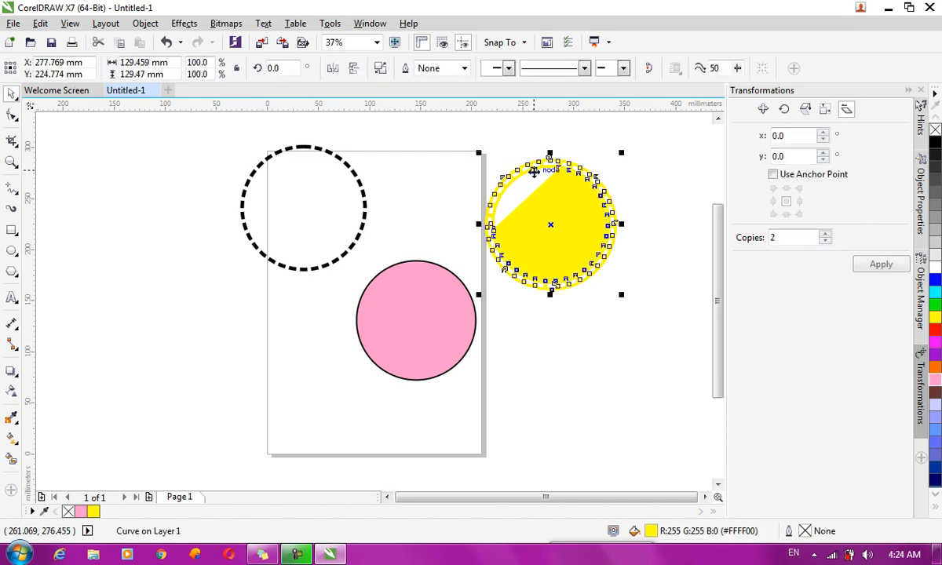
{"action": "left_click", "coordinate": [339, 160]}
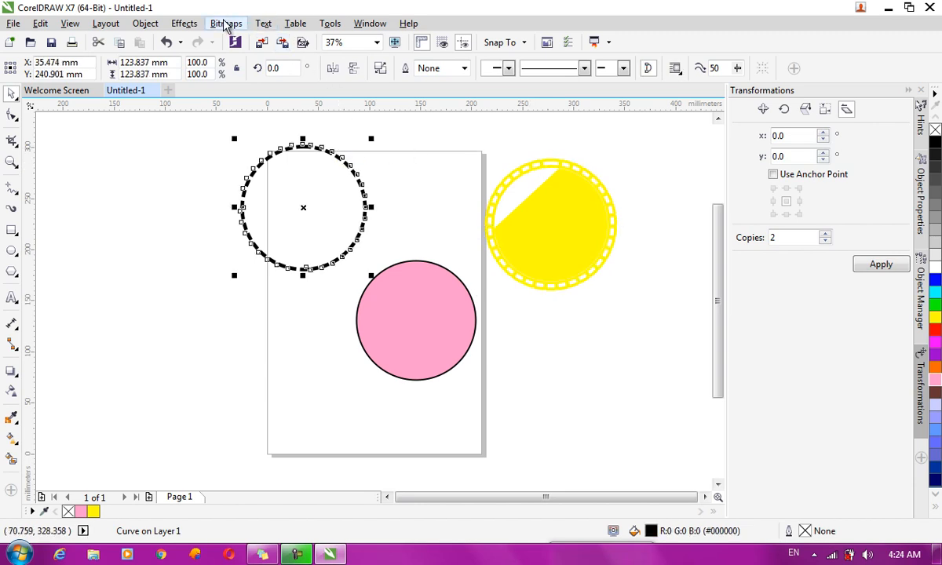
{"action": "left_click", "coordinate": [187, 24]}
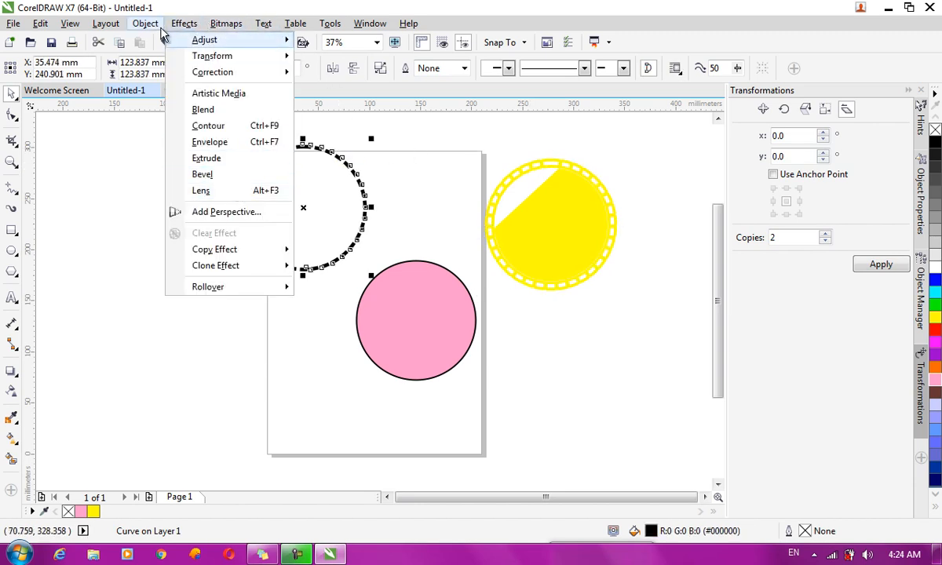
{"action": "mouse_move", "coordinate": [145, 23]}
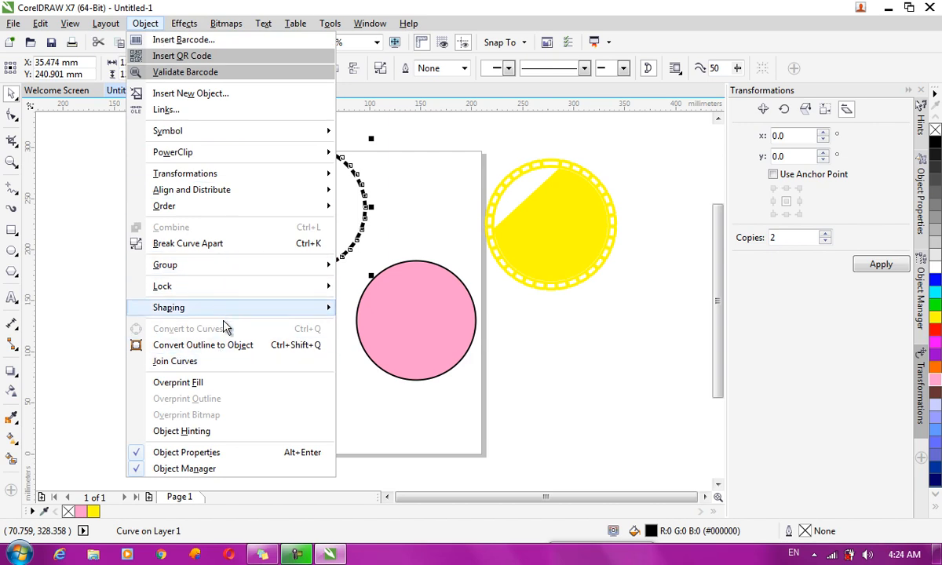
{"action": "mouse_move", "coordinate": [224, 310]}
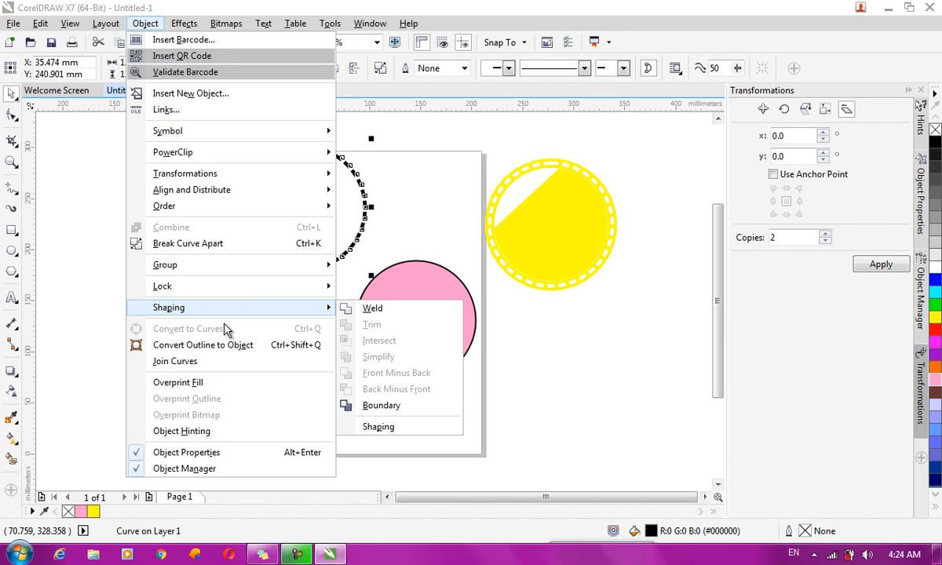
Step: Draw an open freehand curve about 141 mm wide and 249 mm high beside the page, leaving a gap between its ends
{"action": "left_click", "coordinate": [12, 188]}
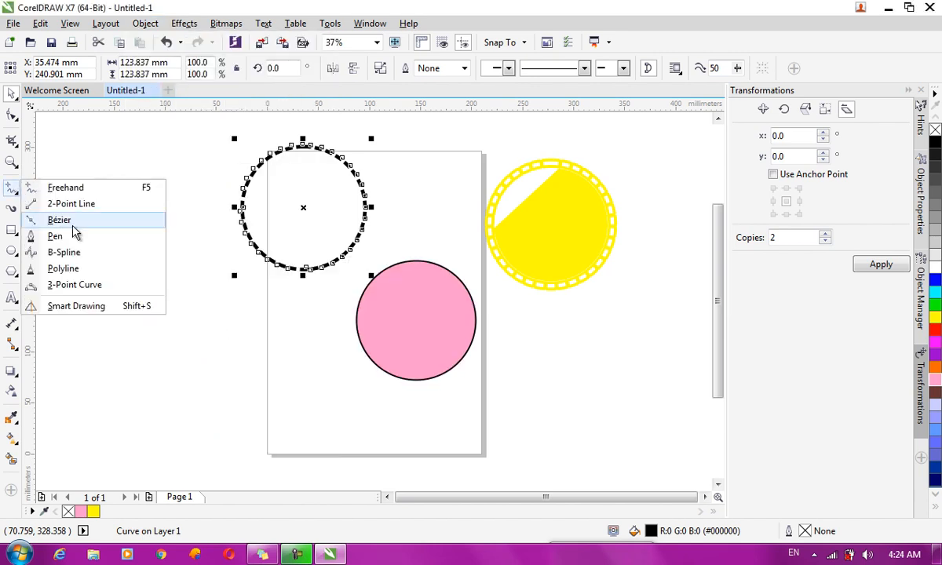
{"action": "left_click", "coordinate": [69, 188]}
{"action": "mouse_move", "coordinate": [101, 328]}
{"action": "left_mouse_down"}
{"action": "mouse_move", "coordinate": [217, 372]}
{"action": "mouse_move", "coordinate": [133, 154]}
{"action": "mouse_move", "coordinate": [100, 284]}
{"action": "left_mouse_up"}
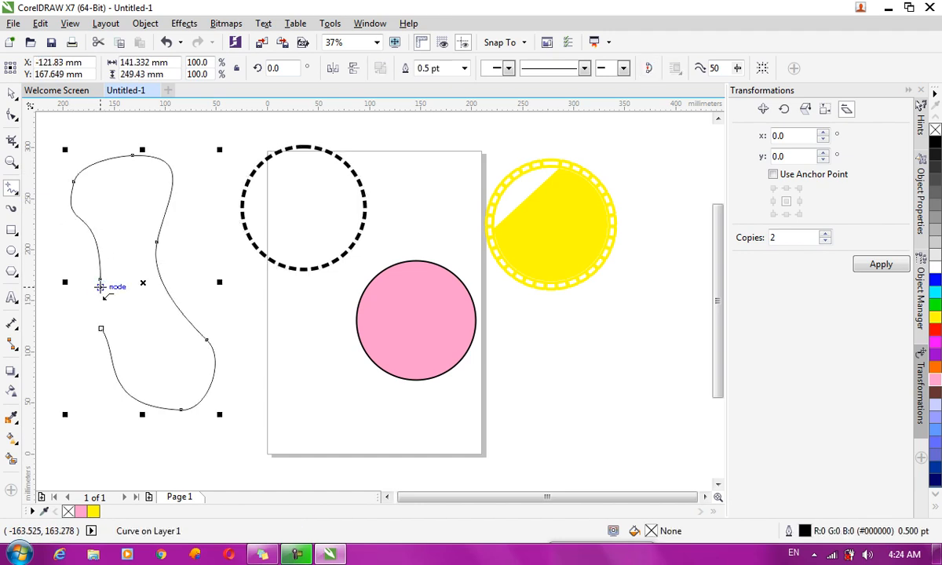
Step: Join the freehand curve's two open end nodes with Join Curves, using Extend and a gap tolerance of 50 mm
{"action": "left_click", "coordinate": [12, 115]}
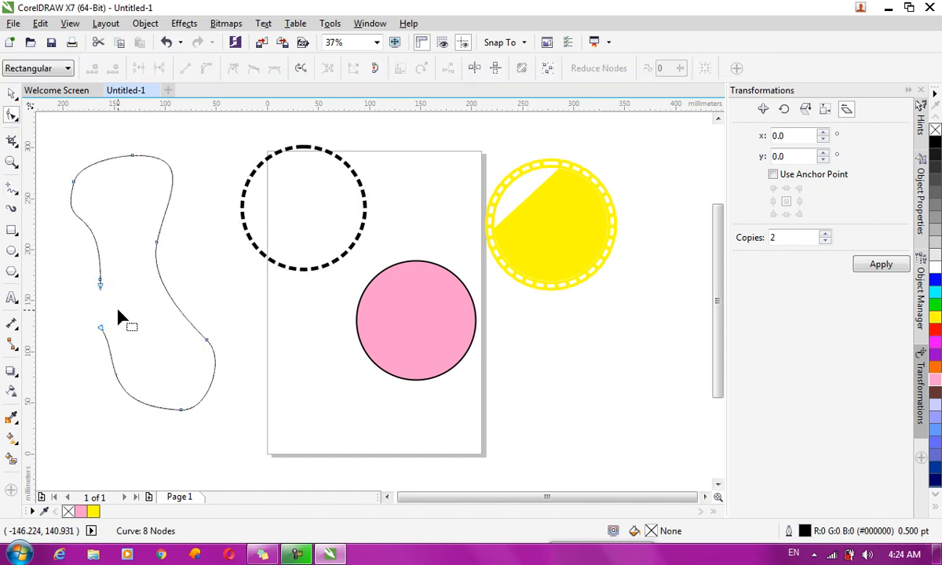
{"action": "left_click_drag", "start_coordinate": [80, 270], "coordinate": [129, 327]}
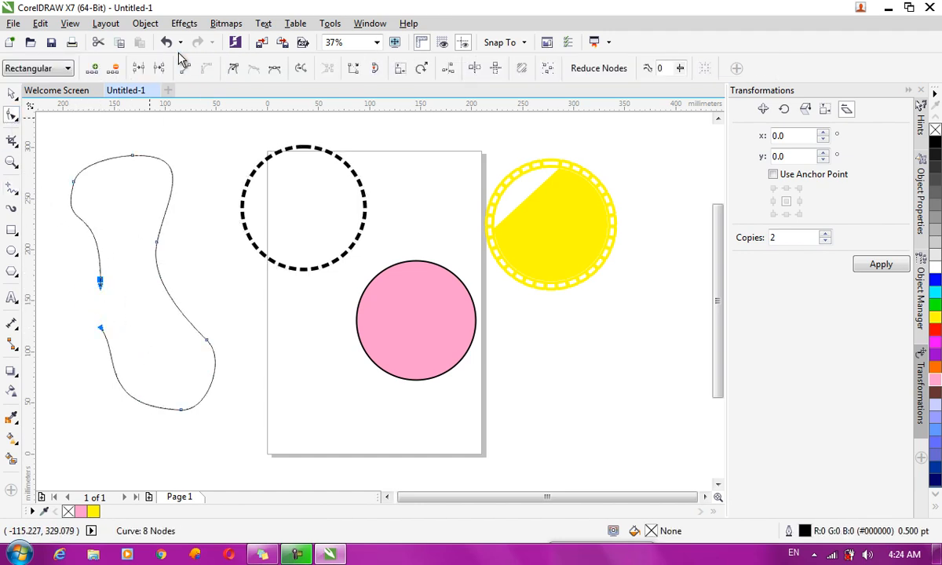
{"action": "left_click", "coordinate": [148, 25]}
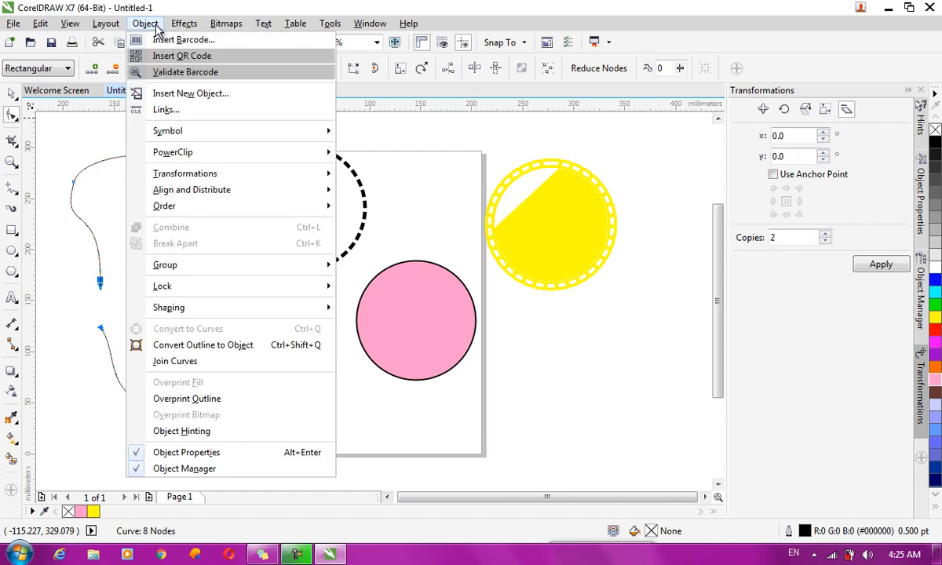
{"action": "left_click", "coordinate": [202, 361]}
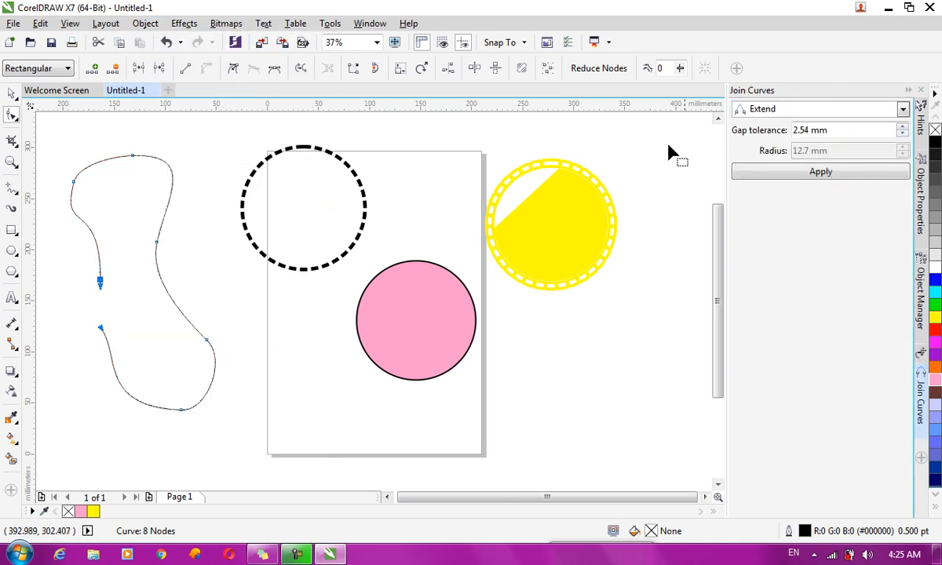
{"action": "left_click", "coordinate": [775, 112]}
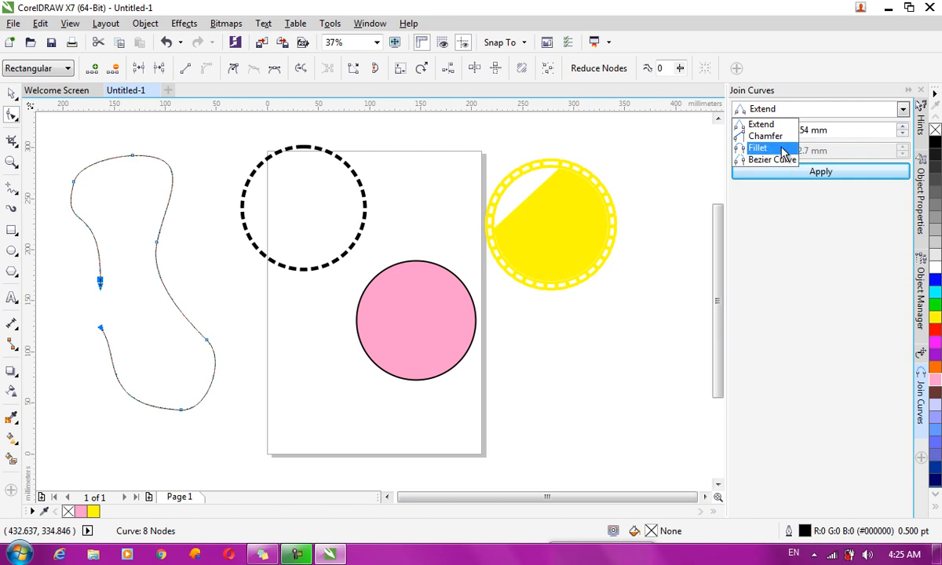
{"action": "left_click", "coordinate": [780, 126]}
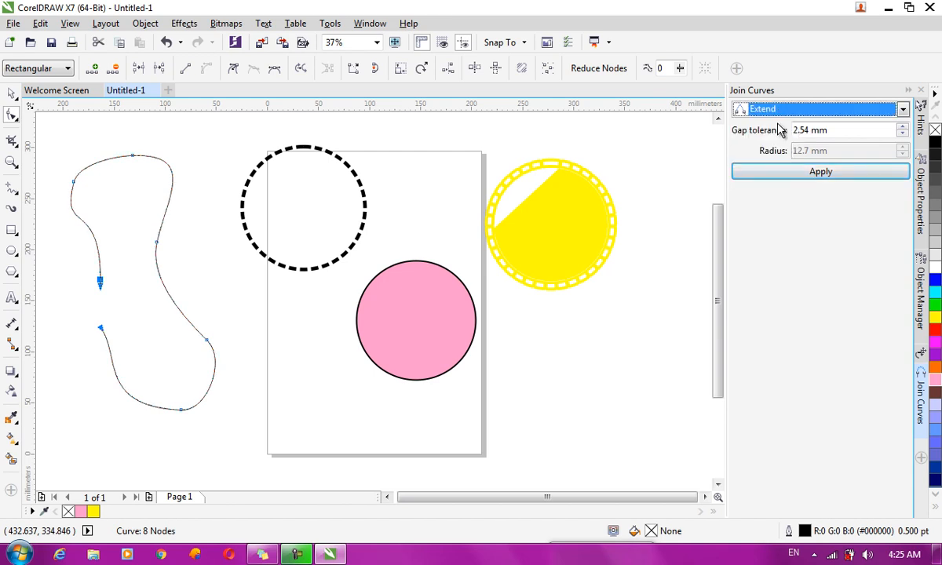
{"action": "left_click", "coordinate": [841, 129]}
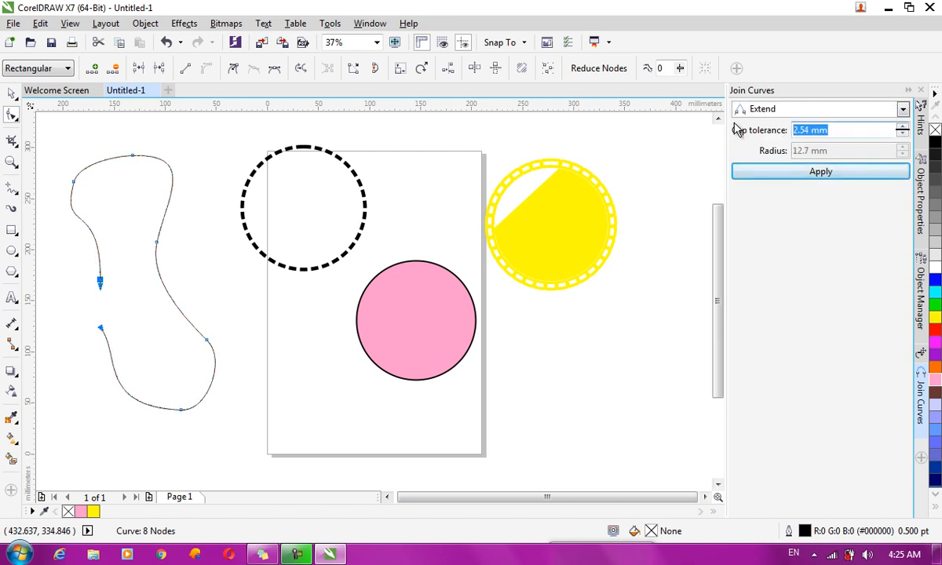
{"action": "type", "text": "50"}
{"action": "left_click", "coordinate": [818, 175]}
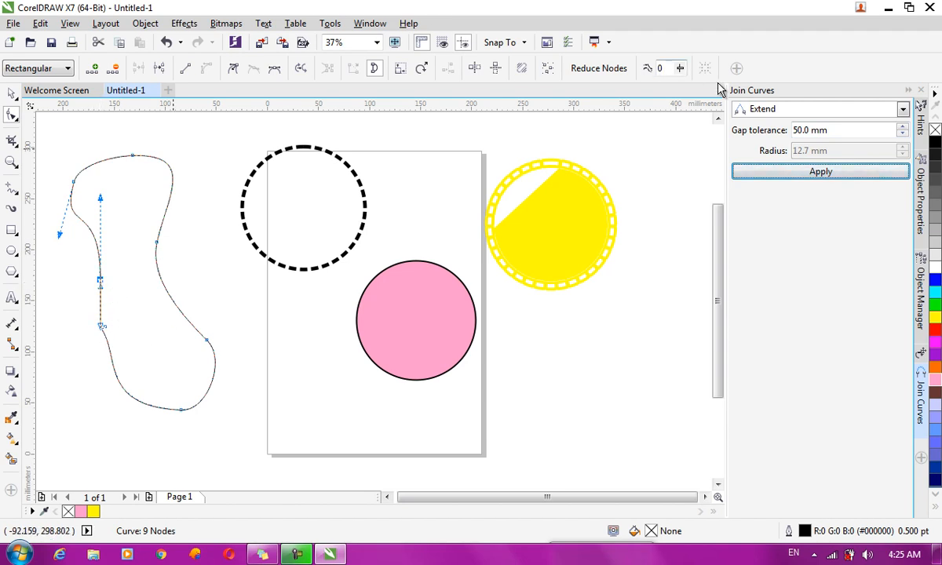
Step: Join the curve's two open end nodes using the Bezier Curve mode of Join Curves
{"action": "left_click", "coordinate": [745, 110]}
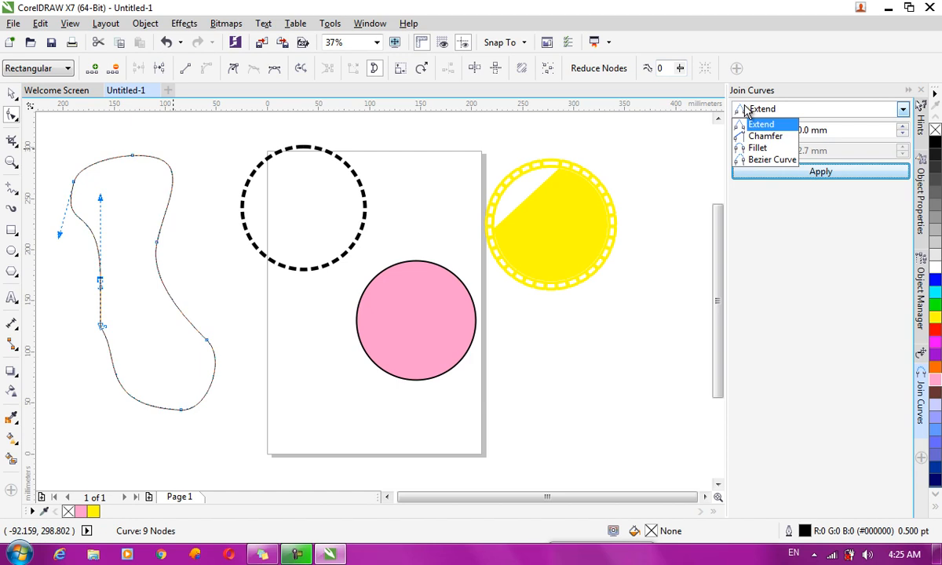
{"action": "left_click", "coordinate": [769, 160]}
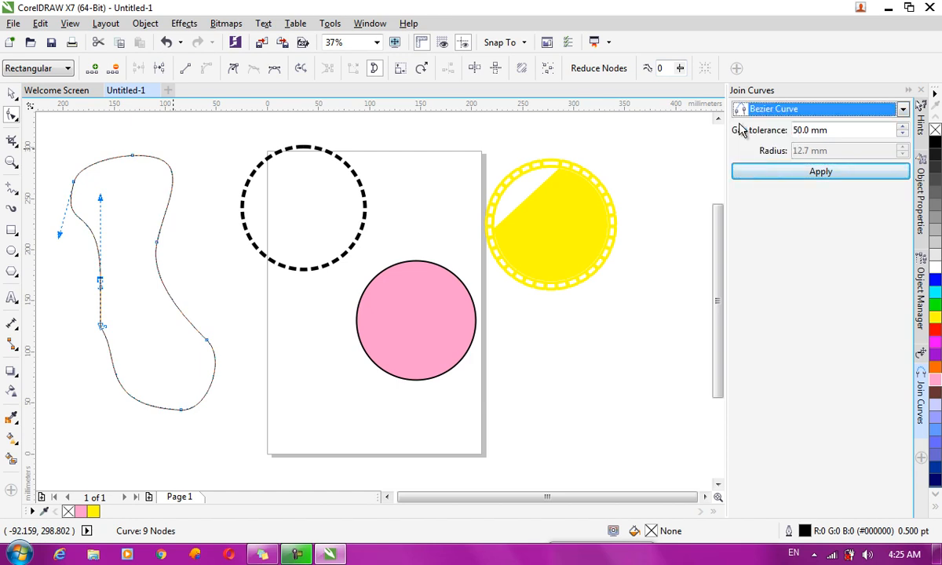
{"action": "left_click", "coordinate": [813, 175]}
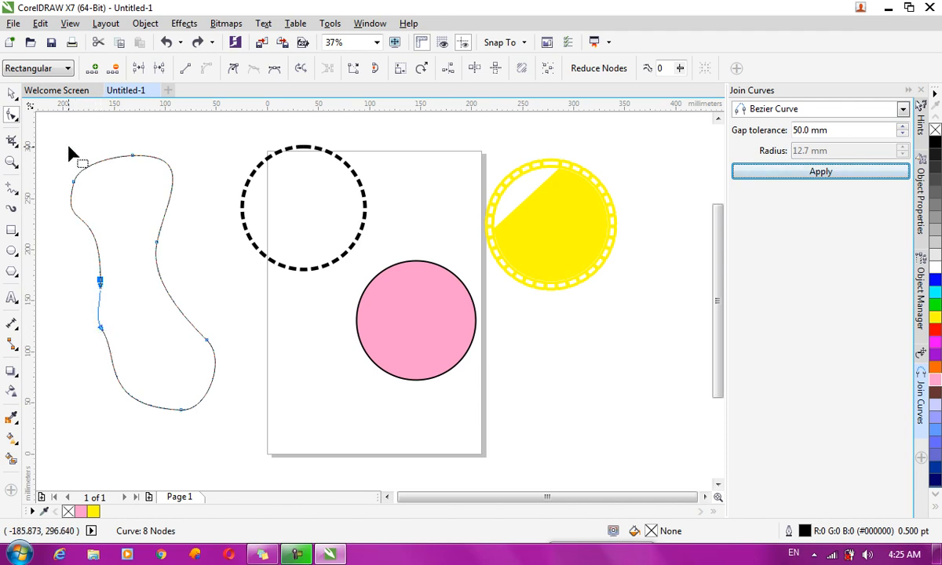
Step: Turn on Object Hinting for the open freehand curve
{"action": "left_click", "coordinate": [13, 92]}
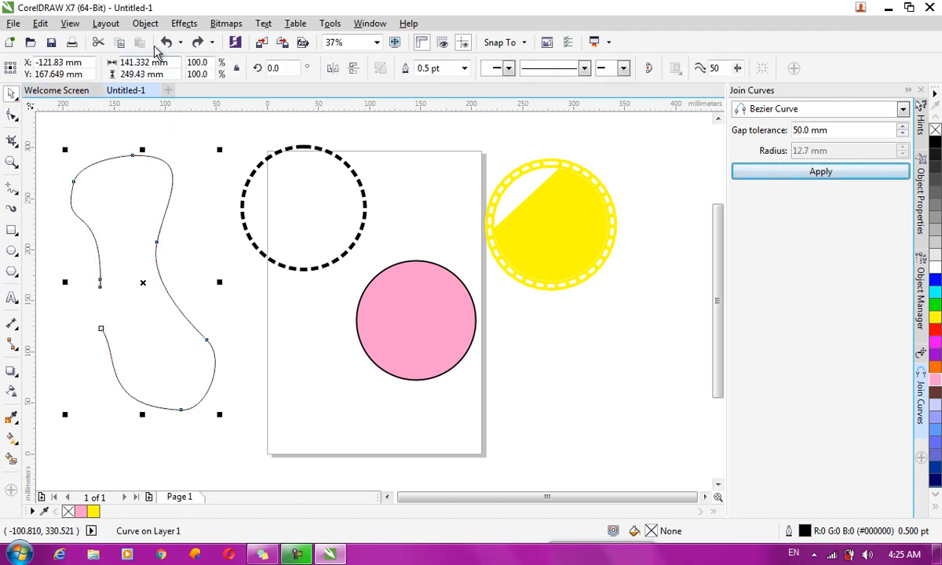
{"action": "left_click", "coordinate": [183, 25]}
{"action": "mouse_move", "coordinate": [145, 24]}
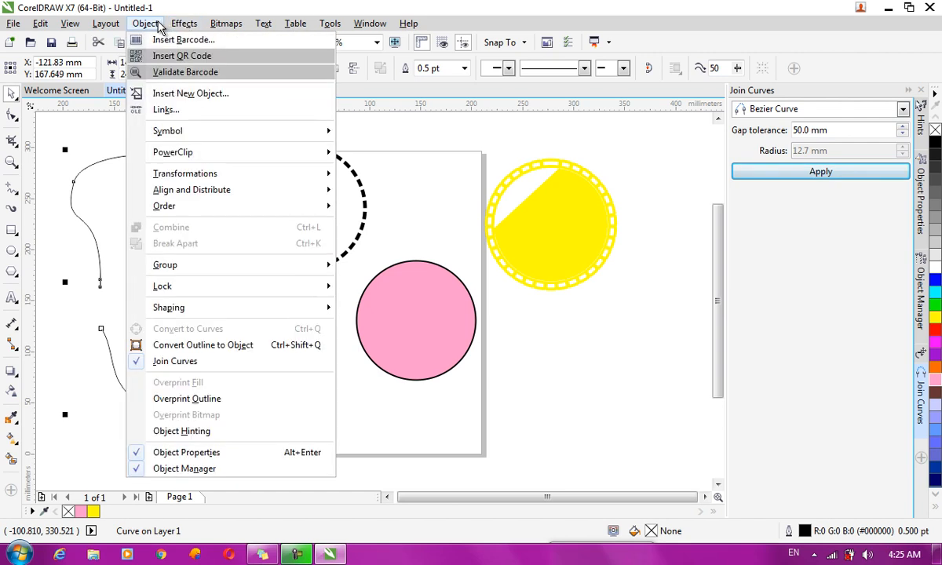
{"action": "left_click", "coordinate": [221, 436]}
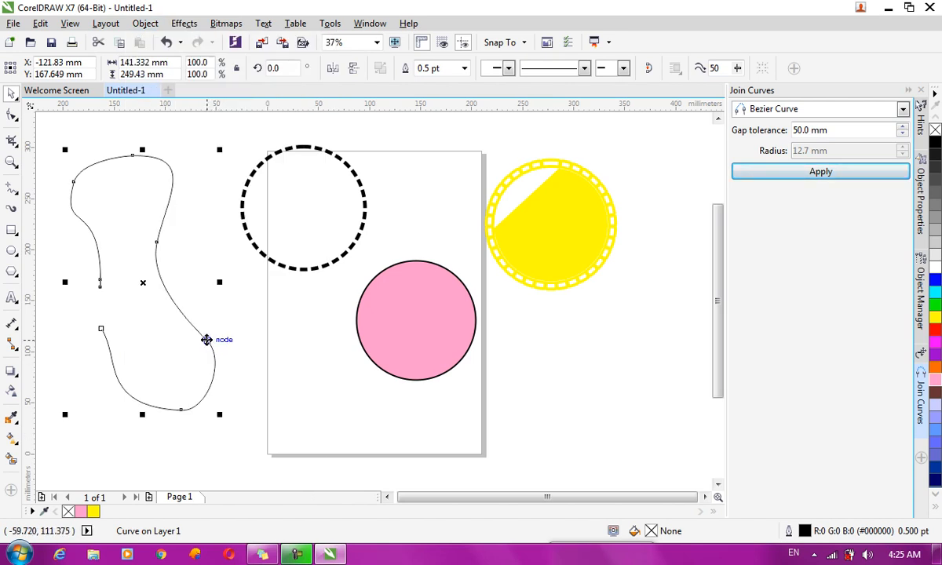
Step: Move the open freehand curve onto the page so its centre is at about X 81 mm, Y 167 mm
{"action": "left_click_drag", "start_coordinate": [206, 340], "coordinate": [260, 344]}
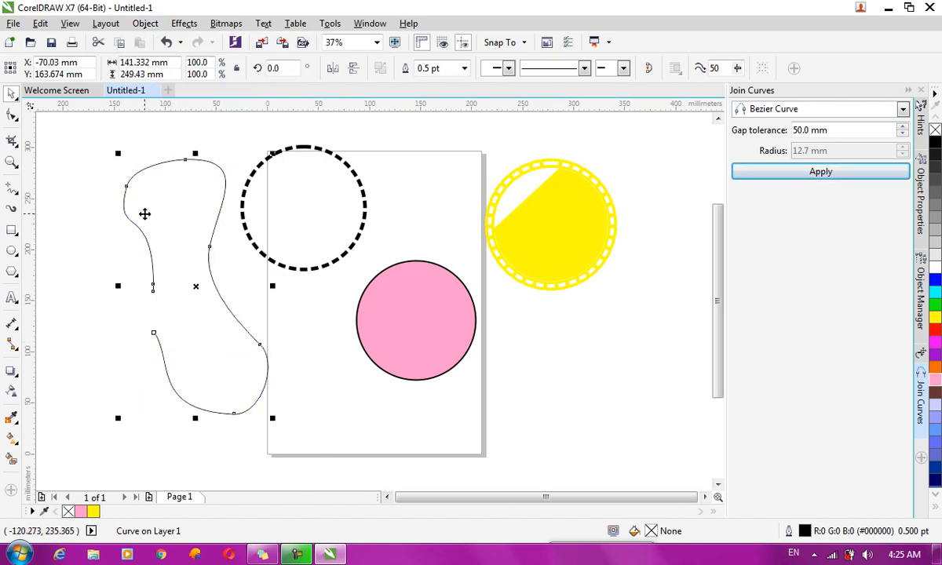
{"action": "left_click", "coordinate": [105, 199]}
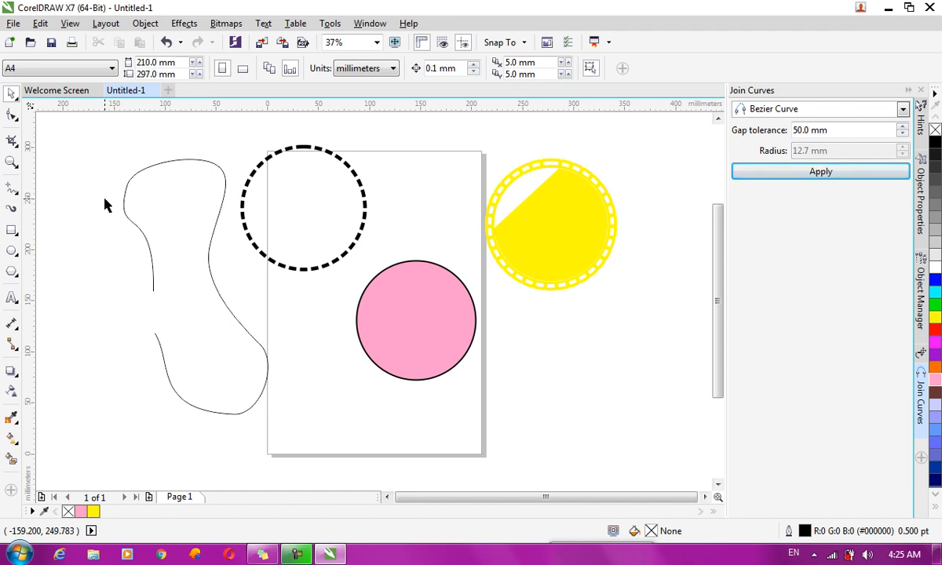
{"action": "left_click", "coordinate": [134, 202]}
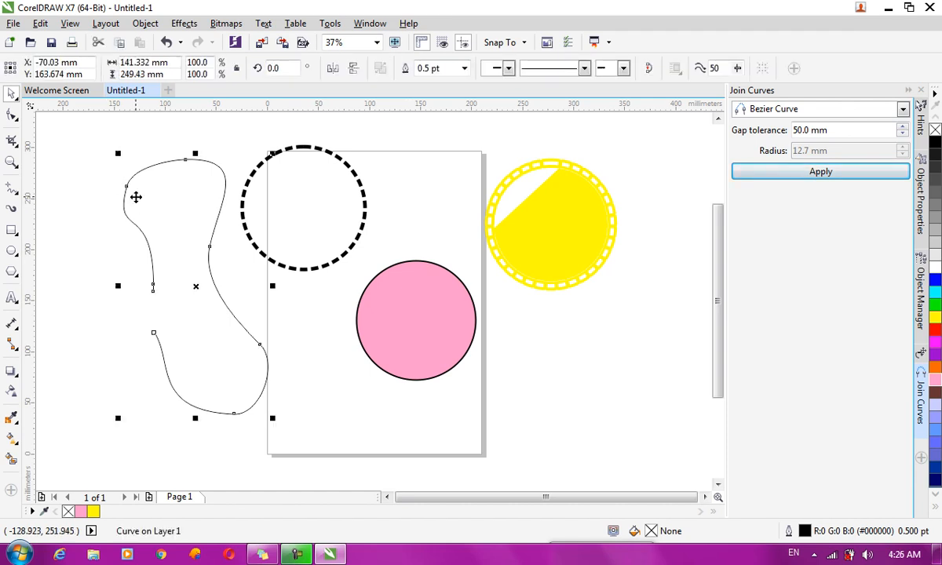
{"action": "left_click_drag", "start_coordinate": [134, 195], "coordinate": [290, 191]}
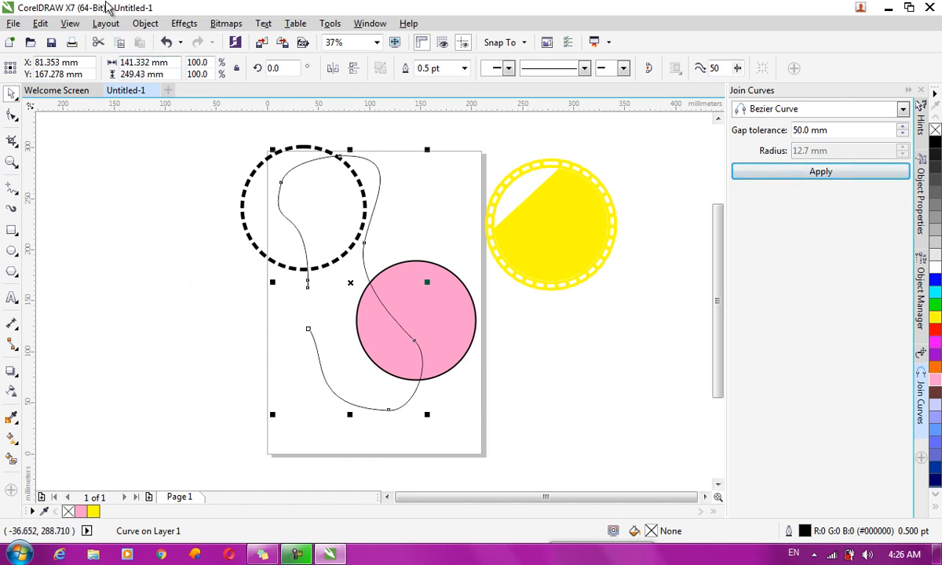
Step: Display the Object Properties of the open freehand curve
{"action": "left_click", "coordinate": [145, 23]}
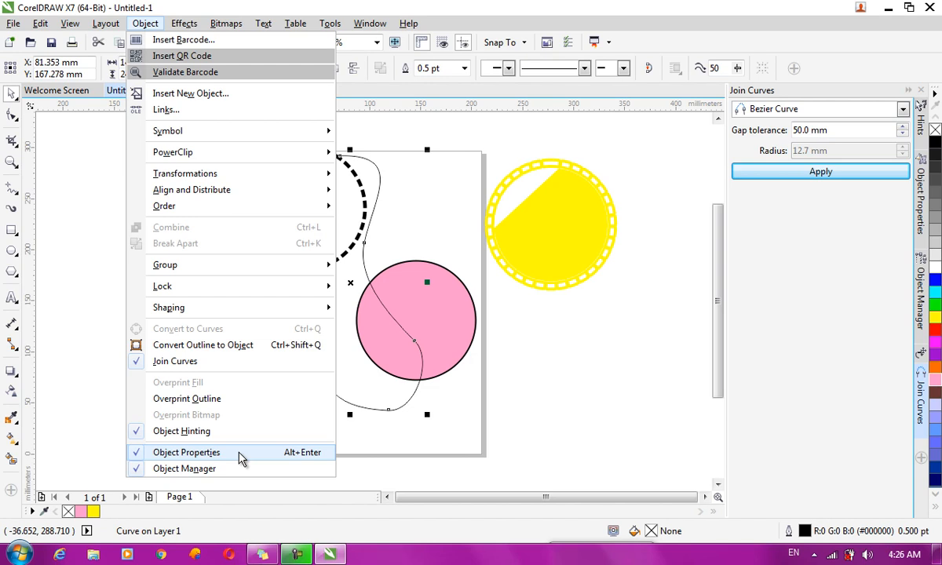
{"action": "left_click", "coordinate": [814, 284]}
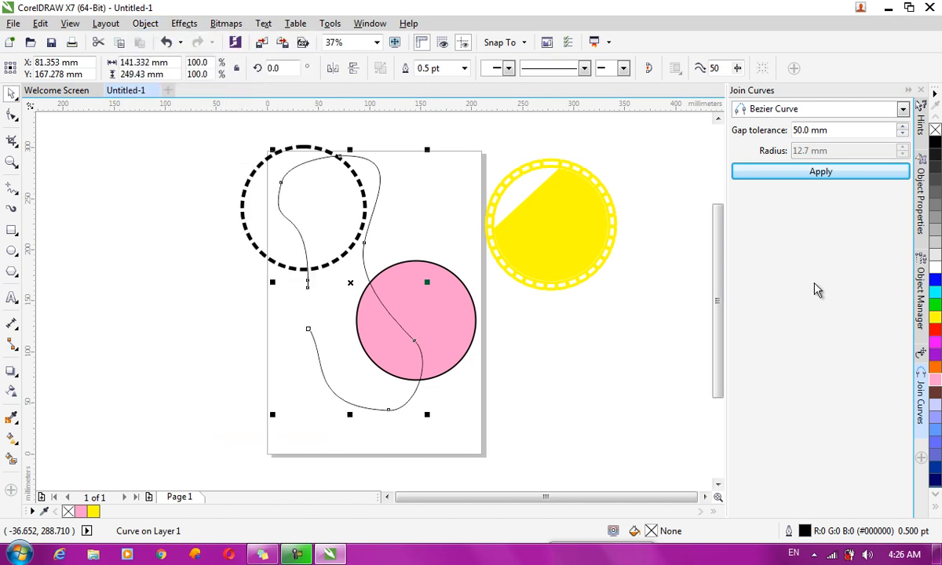
{"action": "left_click", "coordinate": [921, 208]}
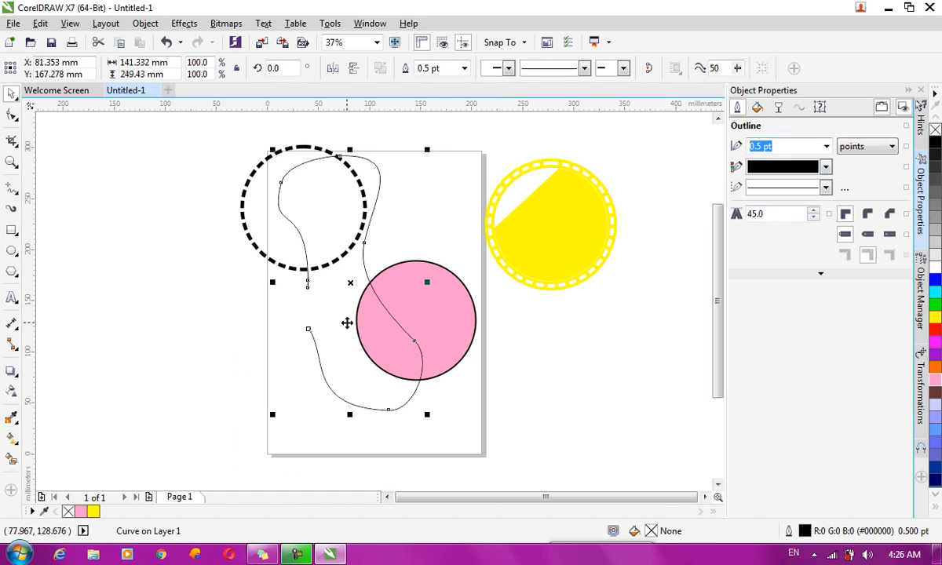
Step: Delete the dashed black ring at the page's upper-left corner
{"action": "key", "text": "F10"}
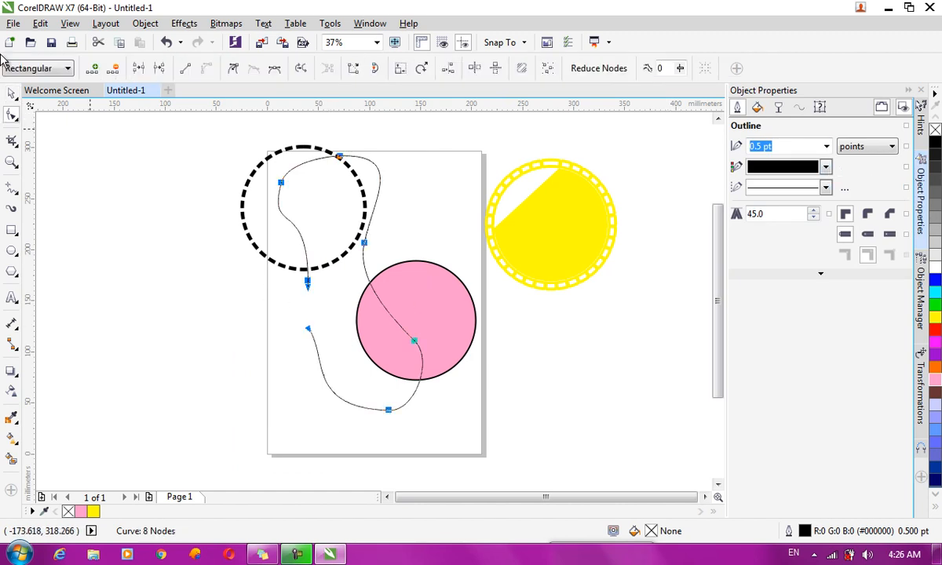
{"action": "left_click", "coordinate": [11, 93]}
{"action": "key", "text": "F10"}
{"action": "key", "text": "ctrl+shift+q"}
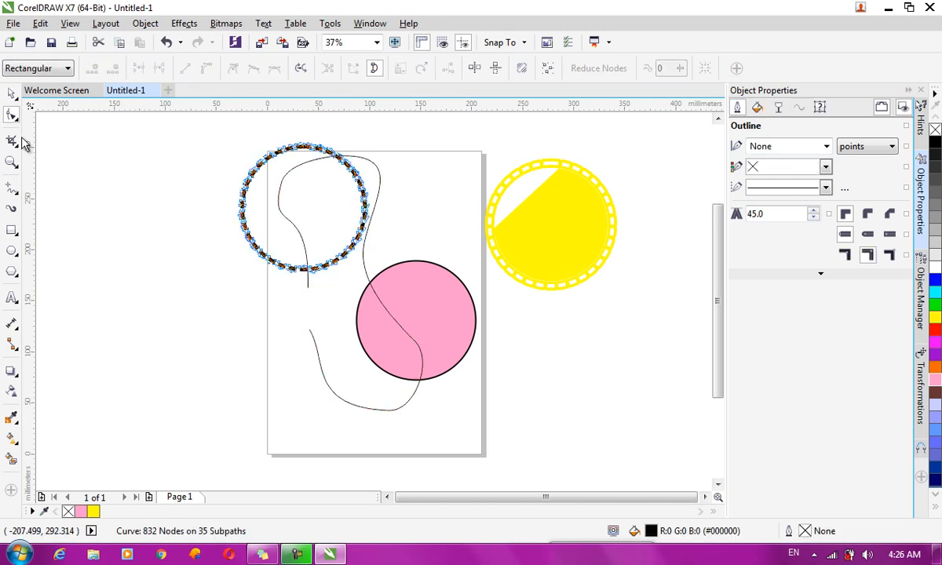
{"action": "left_click", "coordinate": [12, 93]}
{"action": "key", "text": "Delete"}
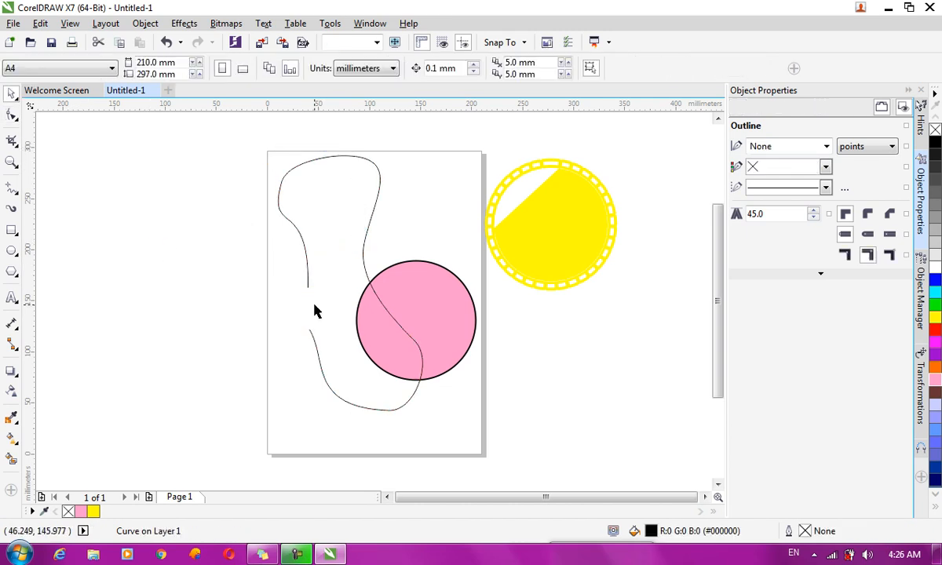
Step: Try the arc form on the pink circle, and turn it into a pie with a starting angle of 13°
{"action": "left_click_drag", "start_coordinate": [622, 429], "coordinate": [310, 248]}
{"action": "left_click", "coordinate": [464, 297]}
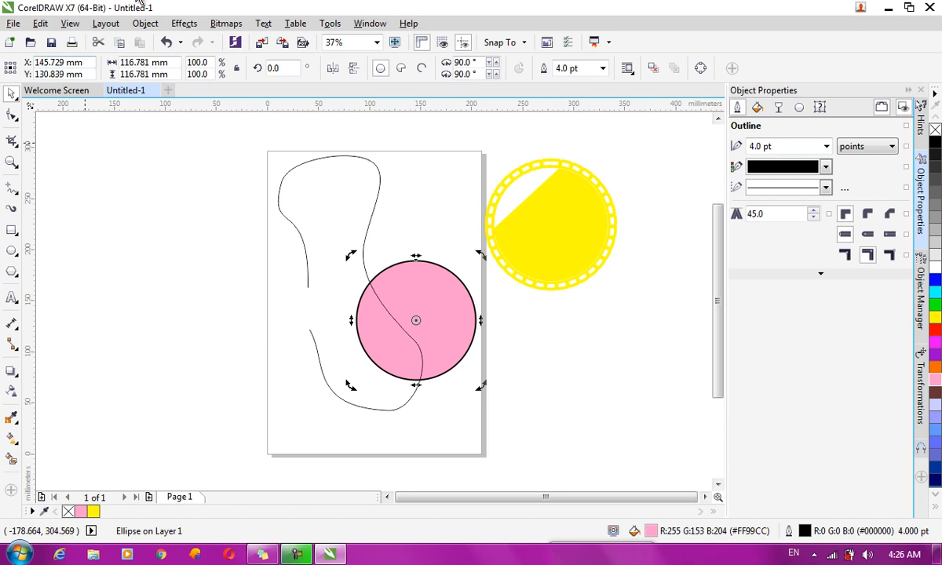
{"action": "left_click", "coordinate": [143, 23]}
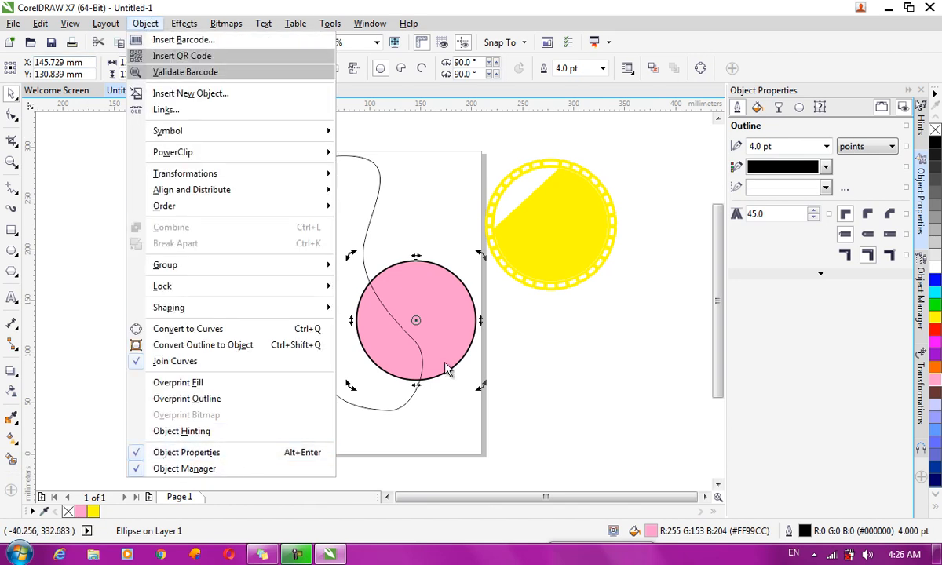
{"action": "left_click", "coordinate": [458, 300]}
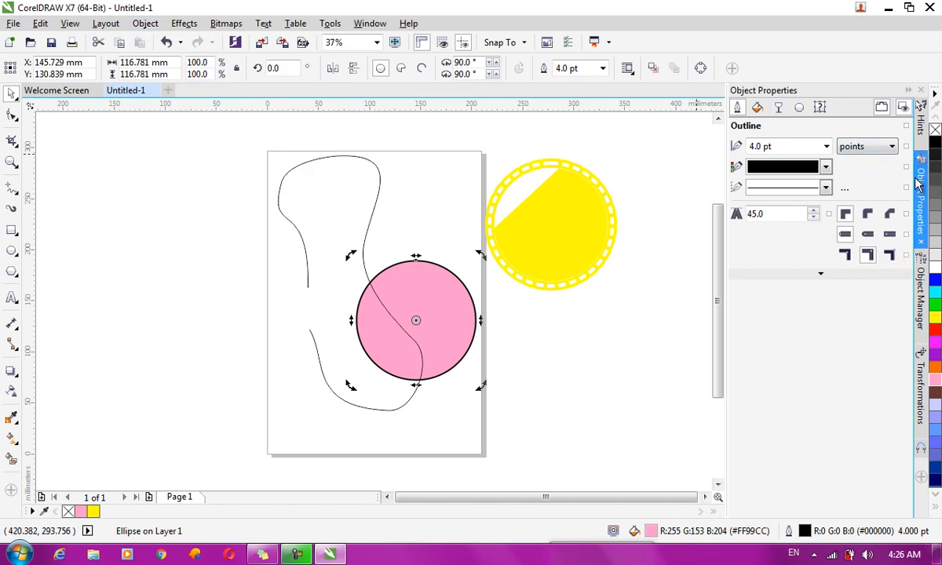
{"action": "left_click", "coordinate": [800, 112]}
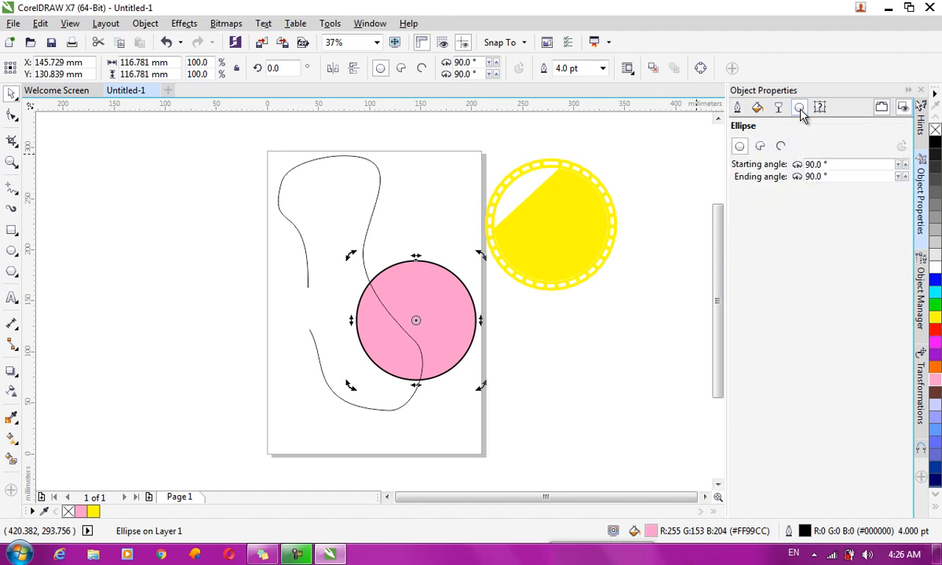
{"action": "left_click", "coordinate": [761, 147]}
{"action": "left_click", "coordinate": [781, 148]}
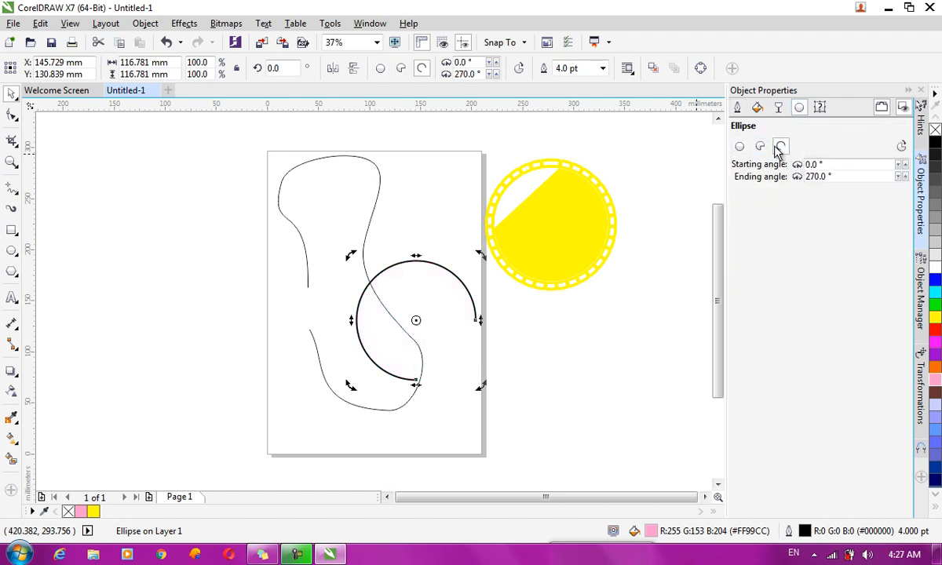
{"action": "left_click", "coordinate": [759, 147]}
{"action": "left_click", "coordinate": [905, 164]}
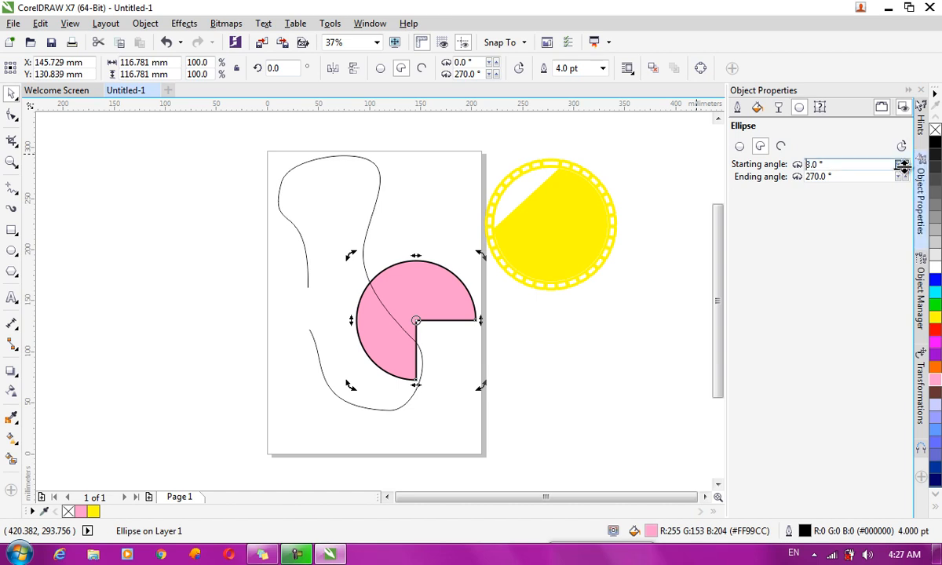
{"action": "left_click_drag", "start_coordinate": [906, 167], "coordinate": [904, 162]}
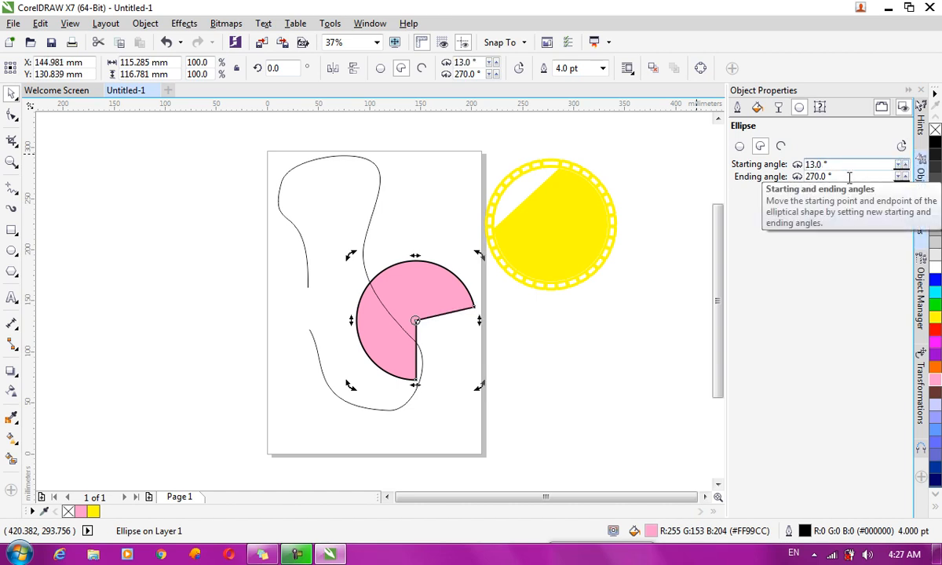
Step: Try a fountain and a pattern transparency on the pink pie shape, and remove the transparency
{"action": "left_click", "coordinate": [778, 110]}
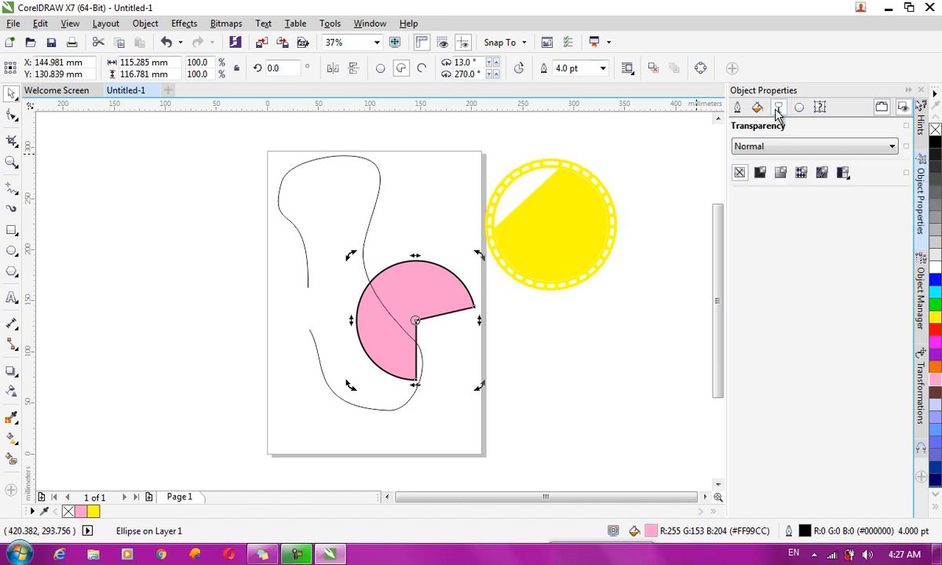
{"action": "left_click", "coordinate": [784, 174]}
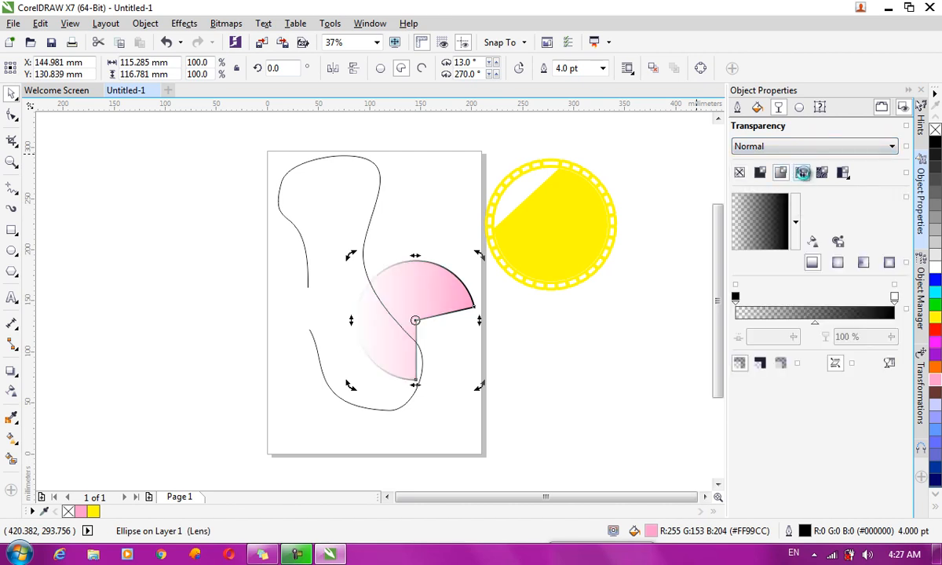
{"action": "left_click", "coordinate": [802, 173]}
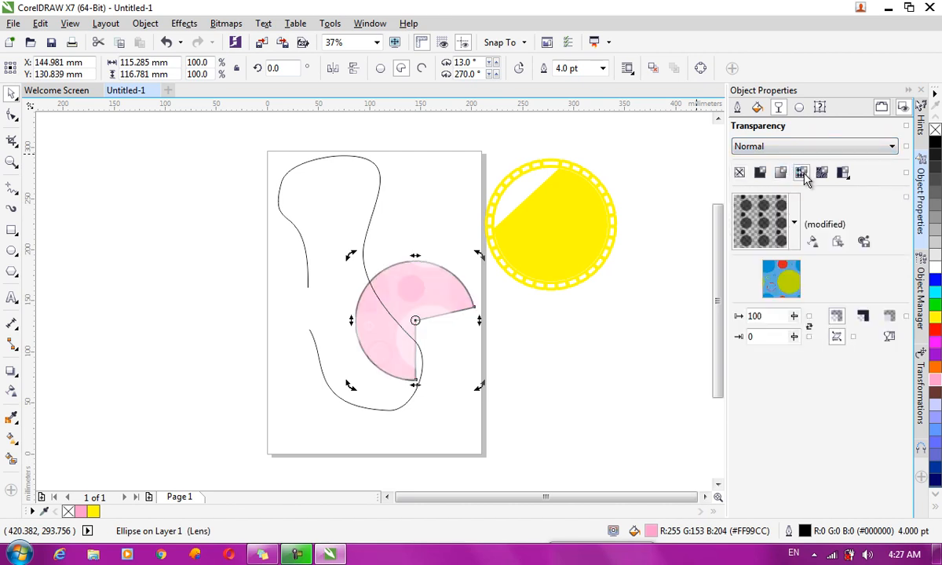
{"action": "left_click", "coordinate": [739, 174]}
Step: Try the vector pattern and bitmap pattern fills on the pink pie shape, and give it a pink-to-white fountain fill
{"action": "left_click", "coordinate": [756, 108]}
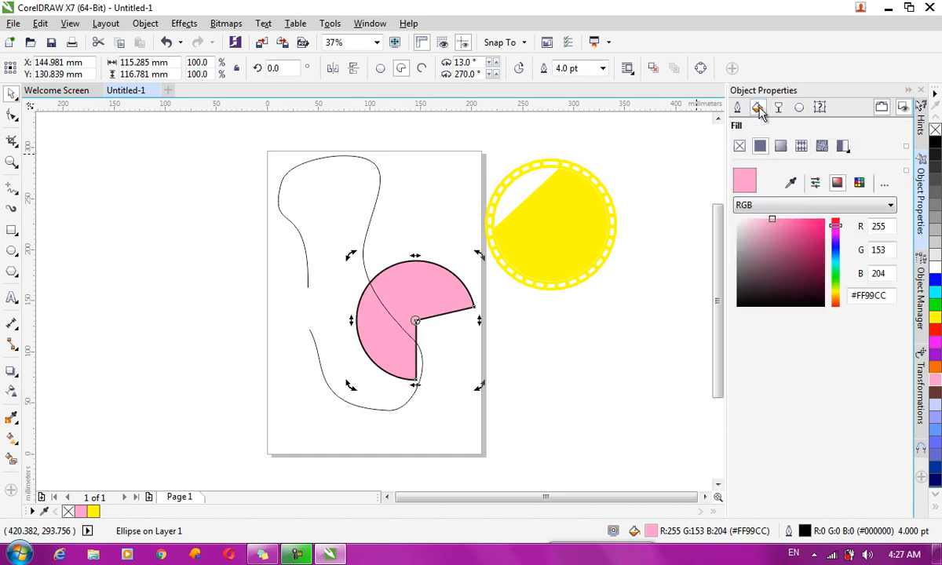
{"action": "left_click", "coordinate": [781, 147]}
{"action": "left_click", "coordinate": [799, 150]}
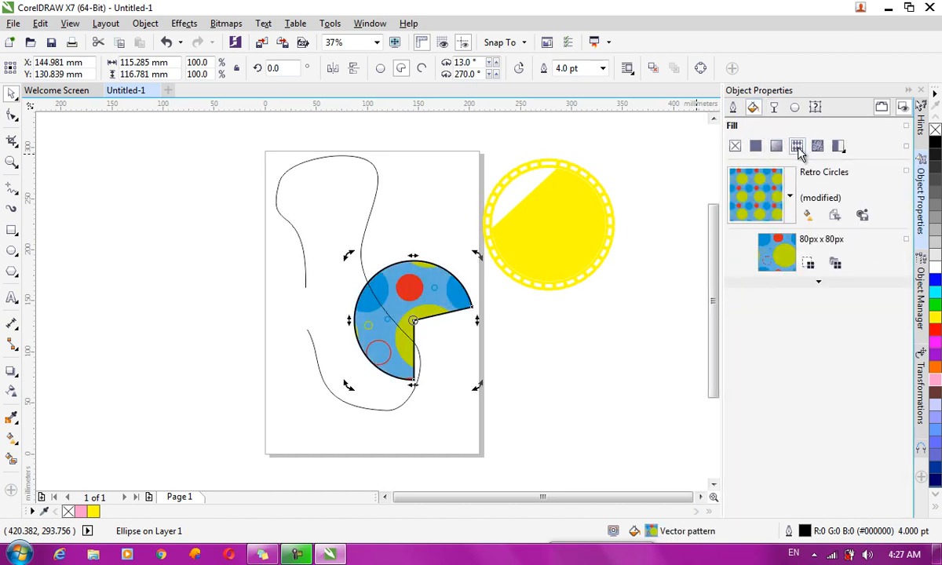
{"action": "left_click", "coordinate": [817, 148]}
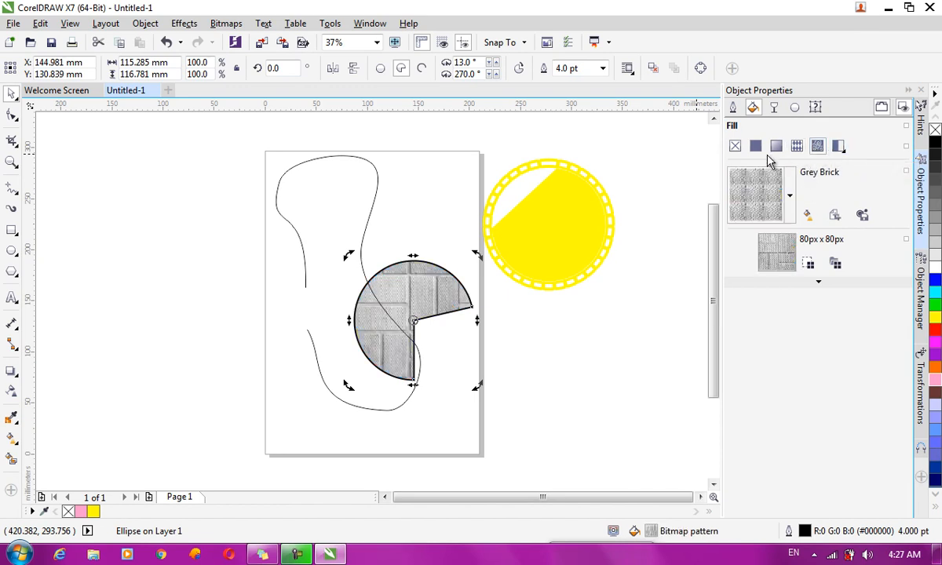
{"action": "left_click", "coordinate": [776, 148]}
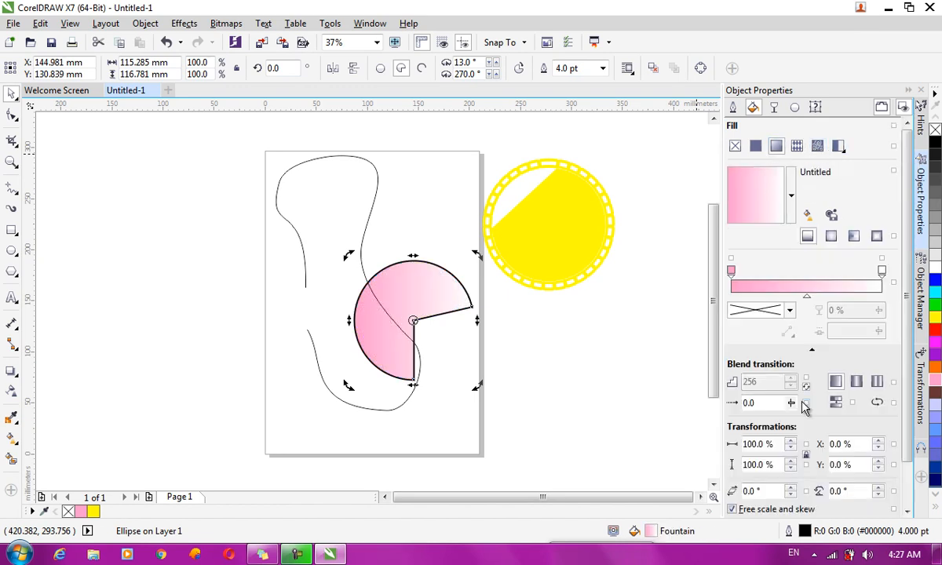
Step: Give the pie shape an 8 pt magenta outline with a dashed line style
{"action": "left_click", "coordinate": [734, 113]}
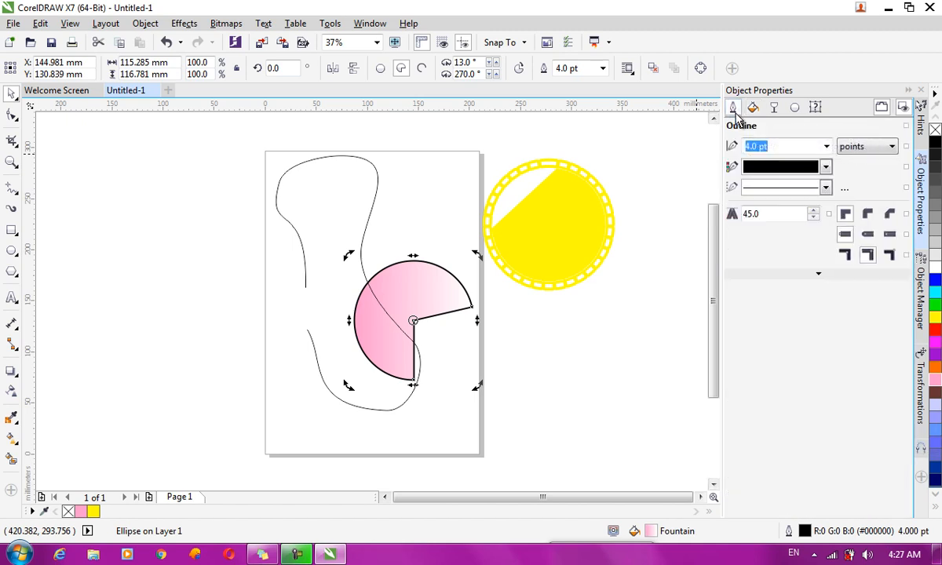
{"action": "left_click", "coordinate": [826, 146]}
{"action": "left_click", "coordinate": [820, 265]}
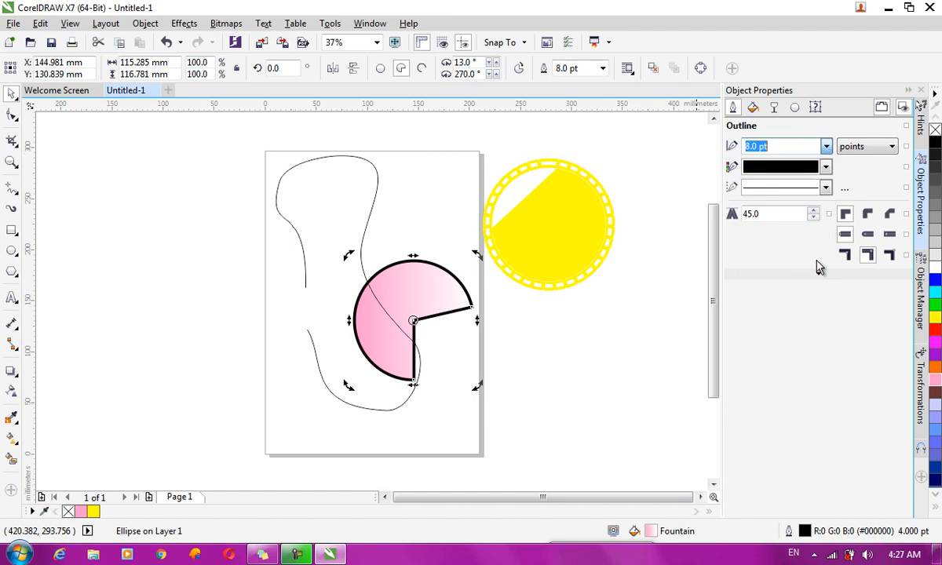
{"action": "left_click", "coordinate": [826, 169]}
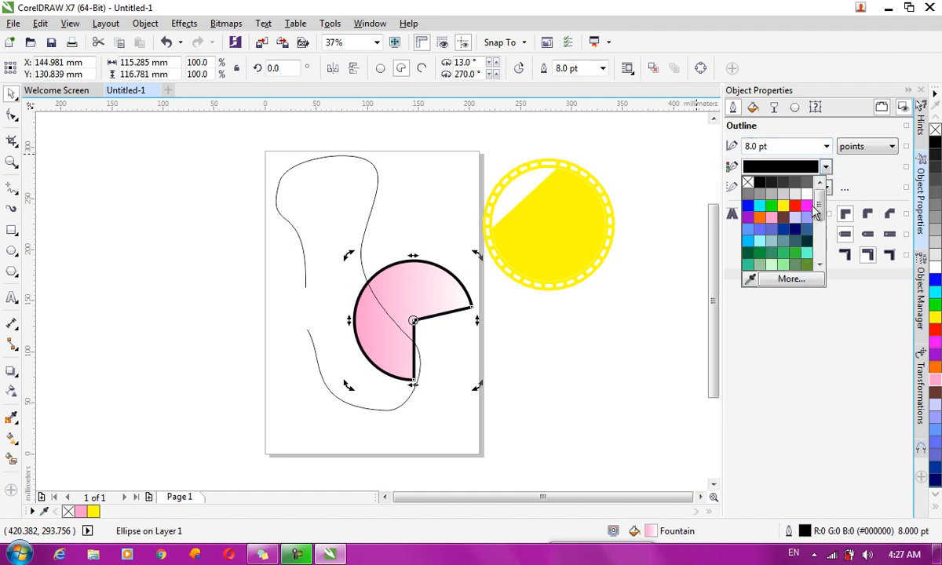
{"action": "left_click", "coordinate": [809, 206]}
{"action": "left_click", "coordinate": [753, 188]}
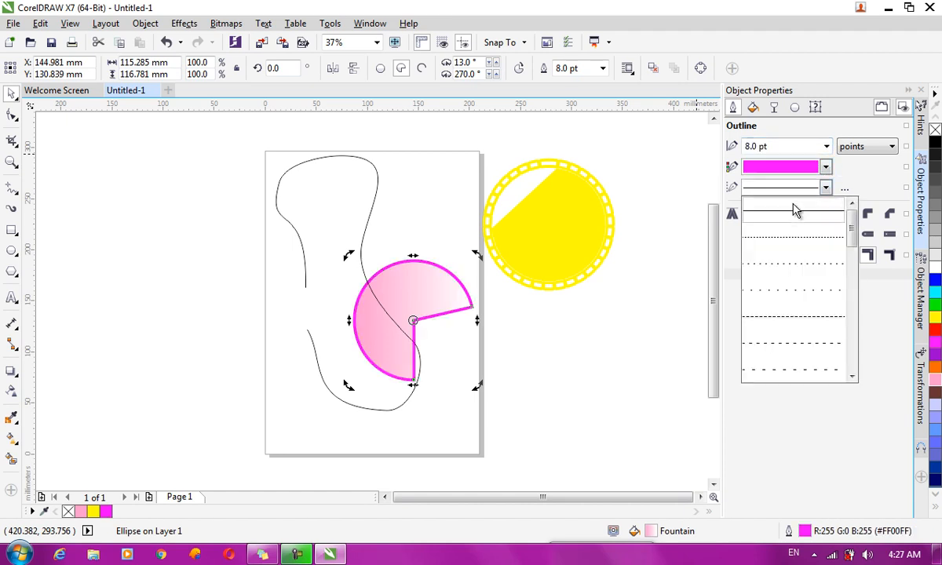
{"action": "left_click", "coordinate": [806, 314]}
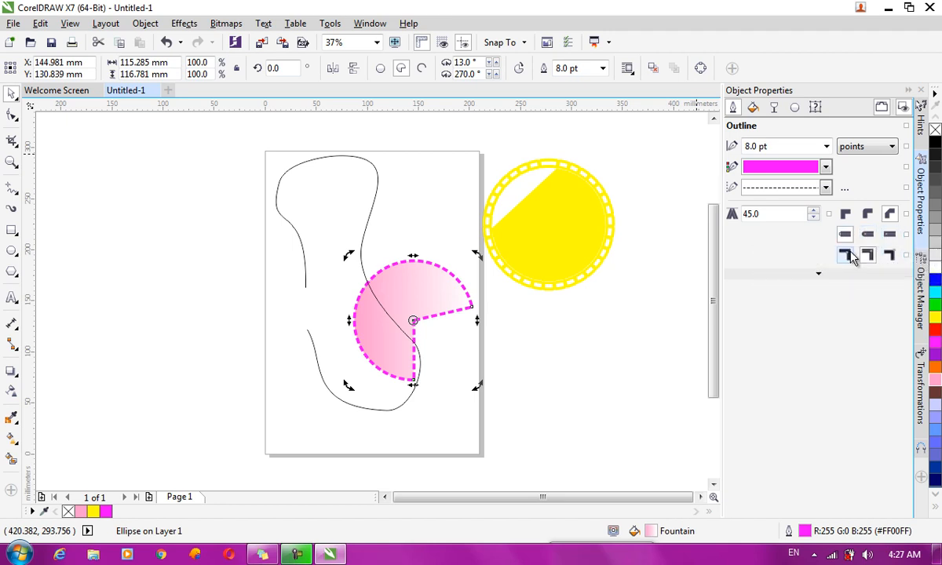
Step: Compare the outside, centered and inside outline positions on the pie shape's edge, and keep the outline inside
{"action": "left_click", "coordinate": [852, 259]}
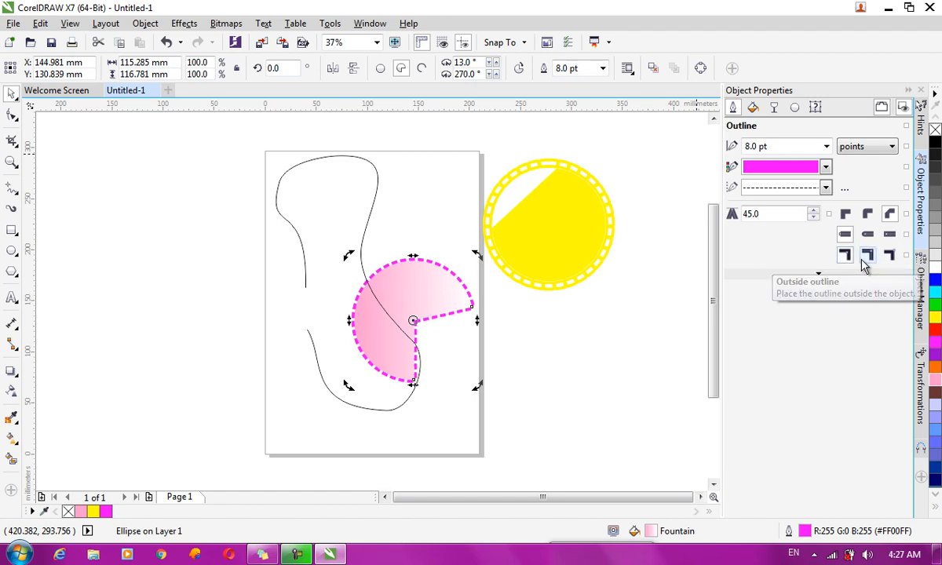
{"action": "left_click", "coordinate": [866, 259]}
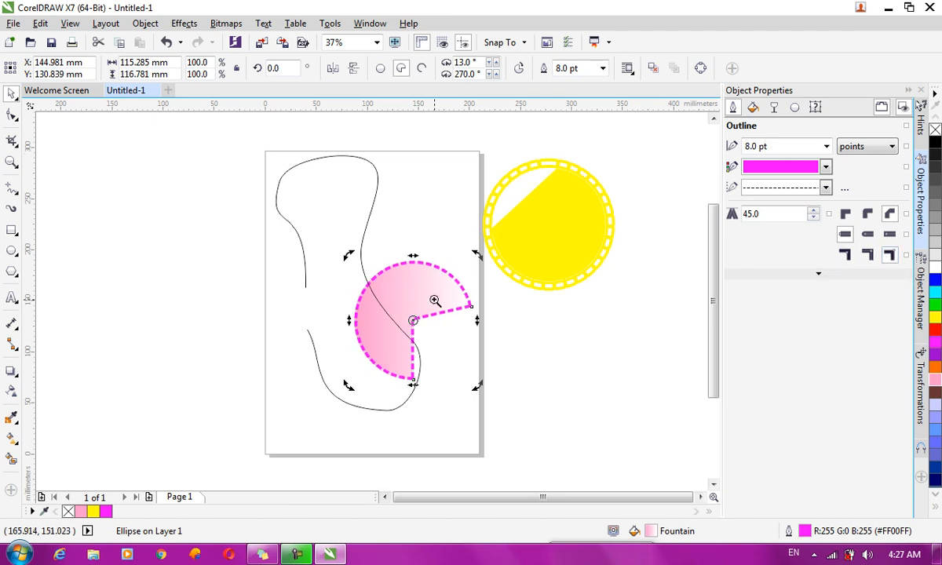
{"action": "key", "text": "z"}
{"action": "left_click_drag", "start_coordinate": [390, 249], "coordinate": [426, 281]}
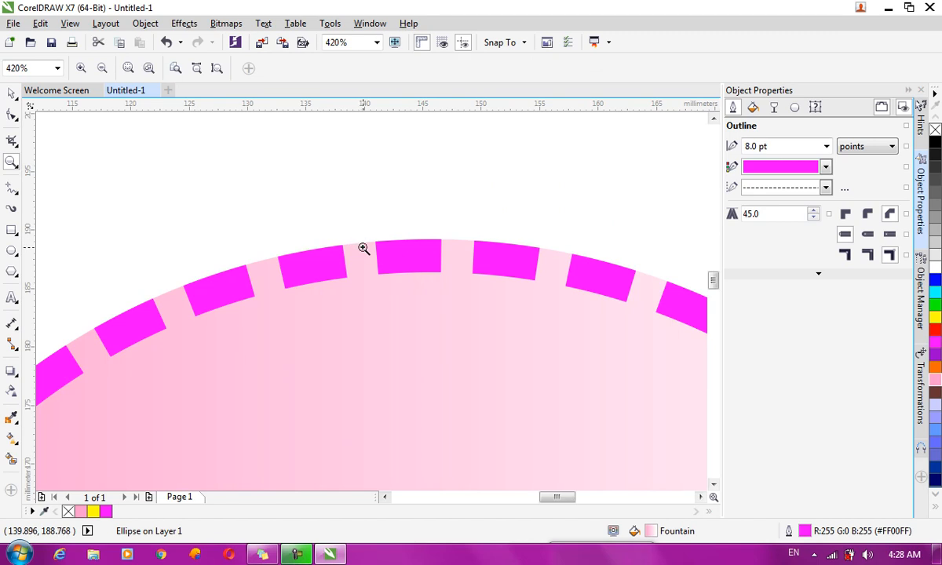
{"action": "left_click", "coordinate": [868, 255]}
{"action": "left_click", "coordinate": [845, 255]}
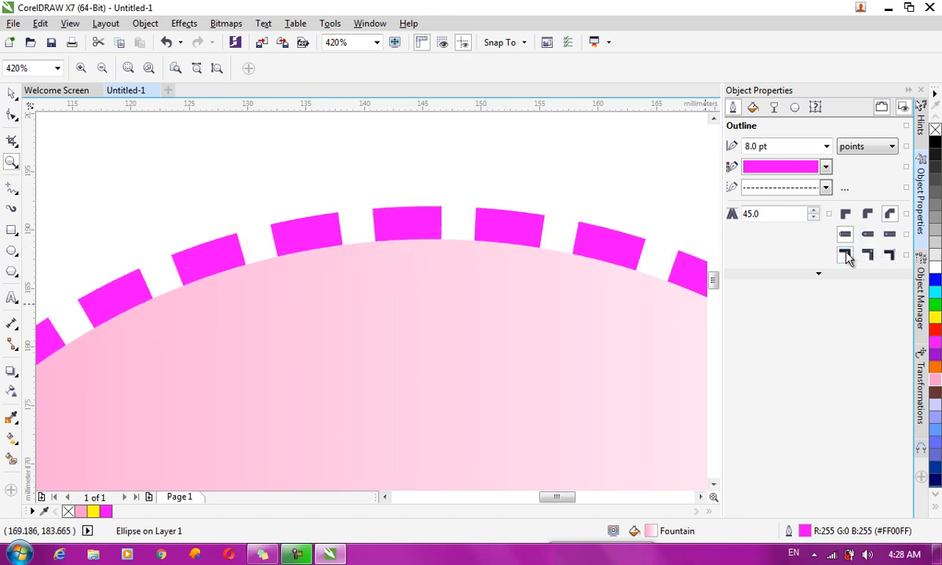
{"action": "left_click", "coordinate": [889, 255]}
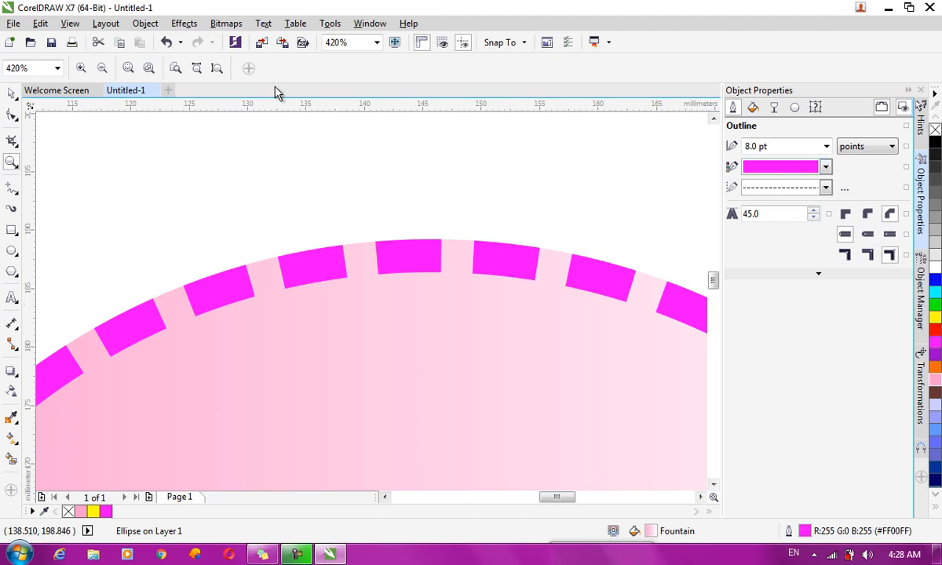
Step: Close Object Properties to examine Layer 1's curves and ellipse one by one in the Object Manager, and close the manager
{"action": "left_click", "coordinate": [145, 22]}
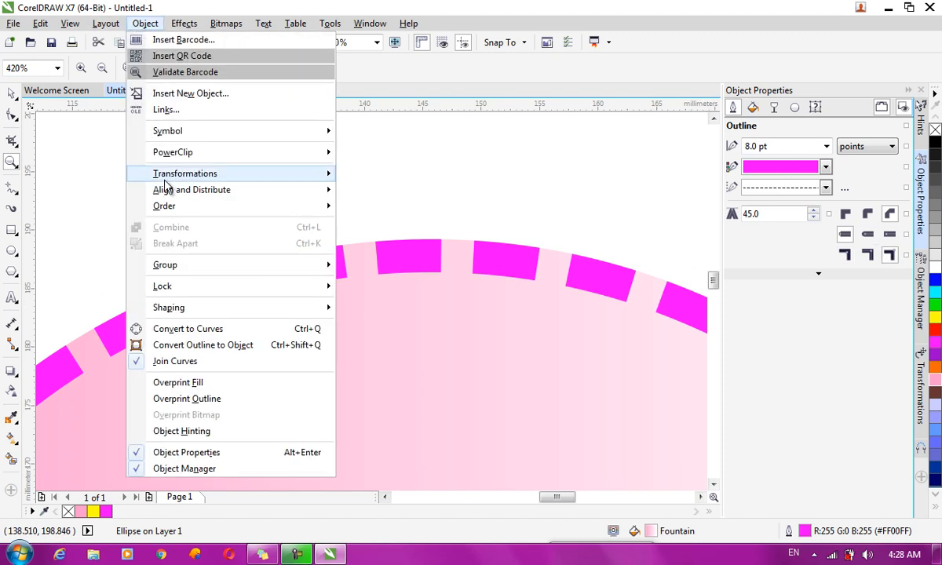
{"action": "left_click", "coordinate": [186, 452]}
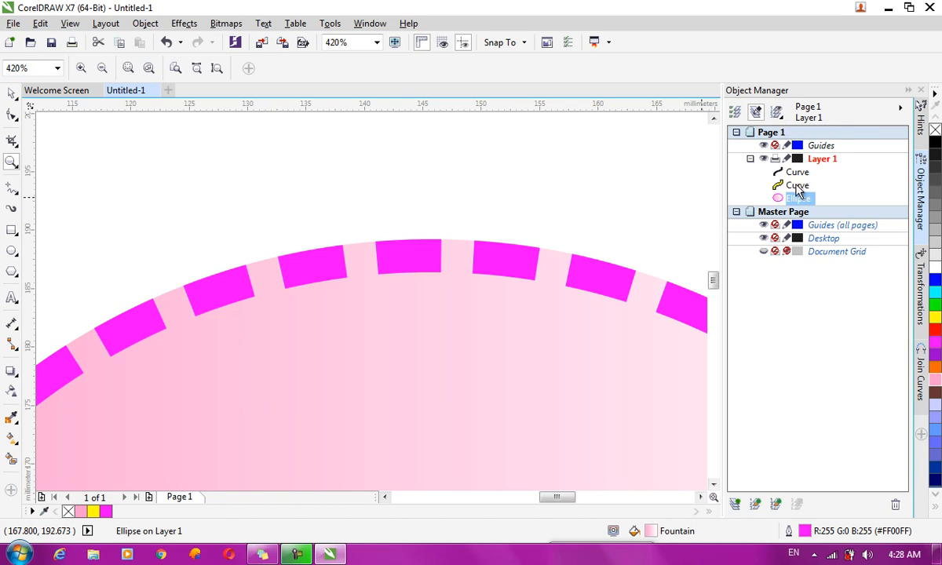
{"action": "left_click", "coordinate": [823, 162]}
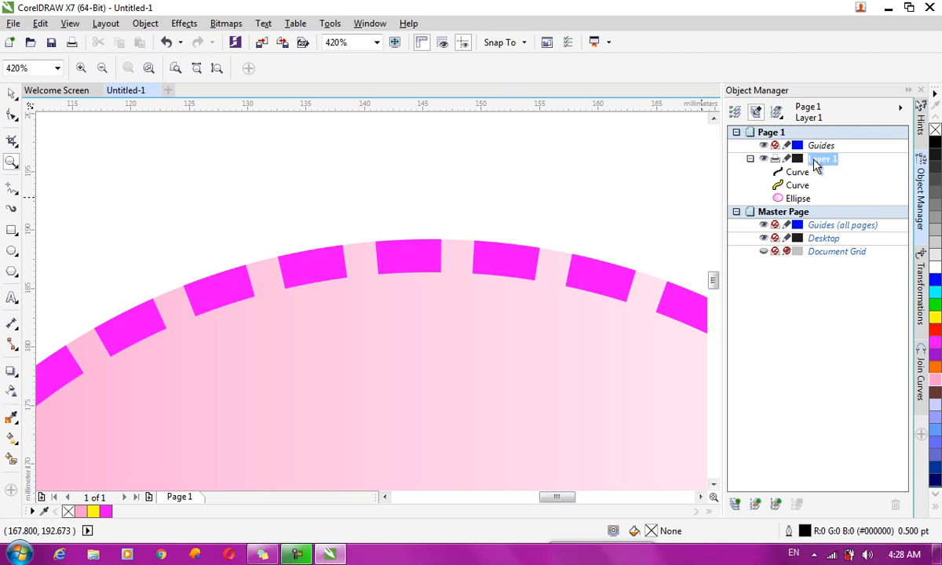
{"action": "left_click", "coordinate": [797, 185]}
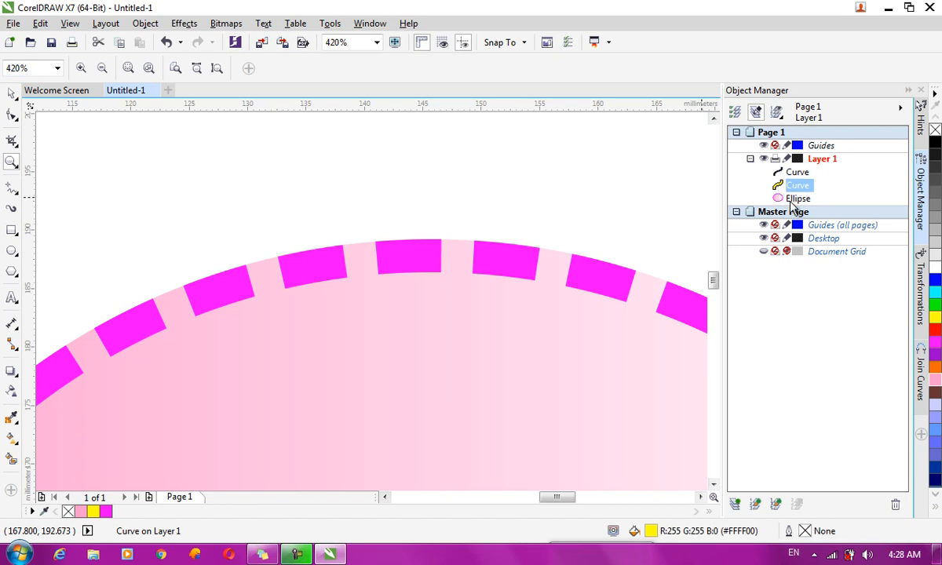
{"action": "left_click", "coordinate": [794, 201]}
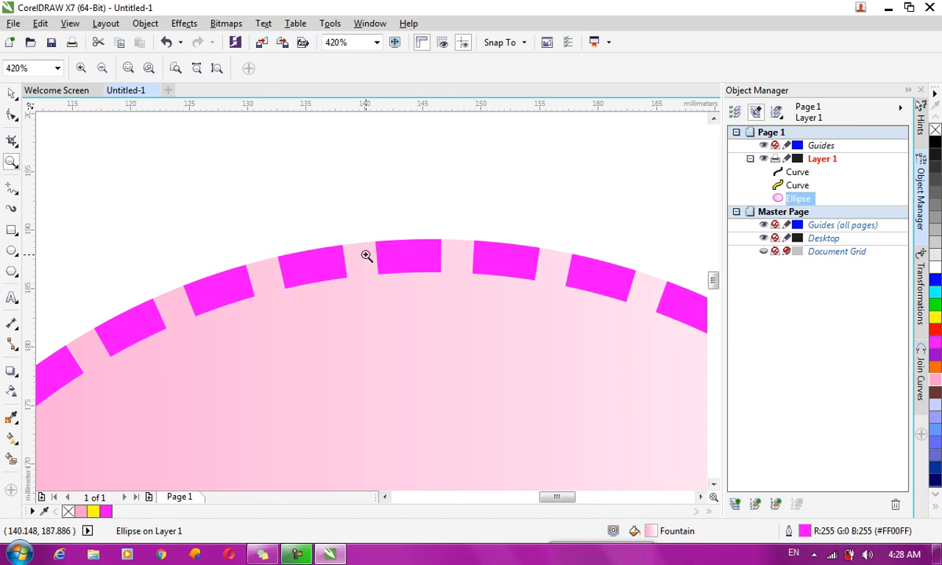
{"action": "key", "text": "shift+F4"}
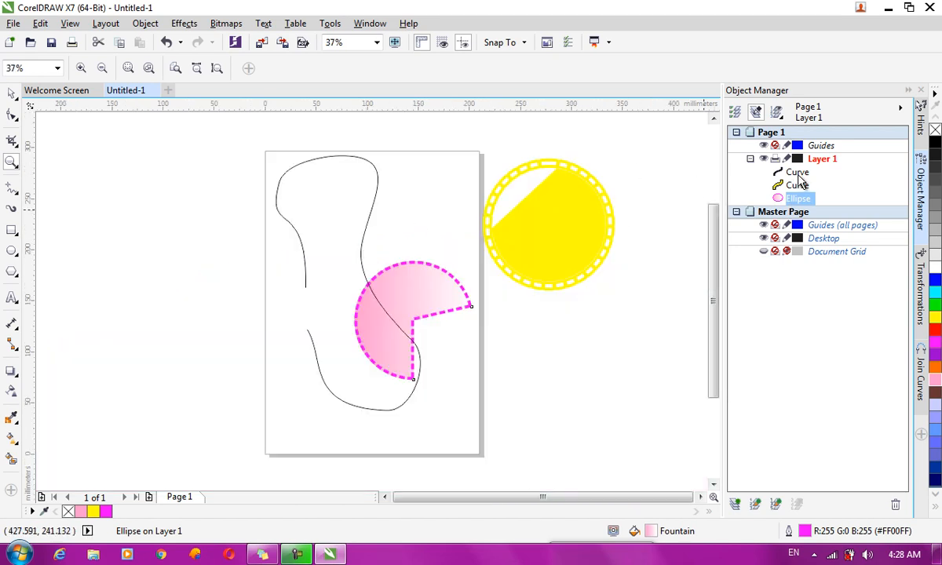
{"action": "left_click", "coordinate": [798, 173]}
{"action": "left_click", "coordinate": [796, 186]}
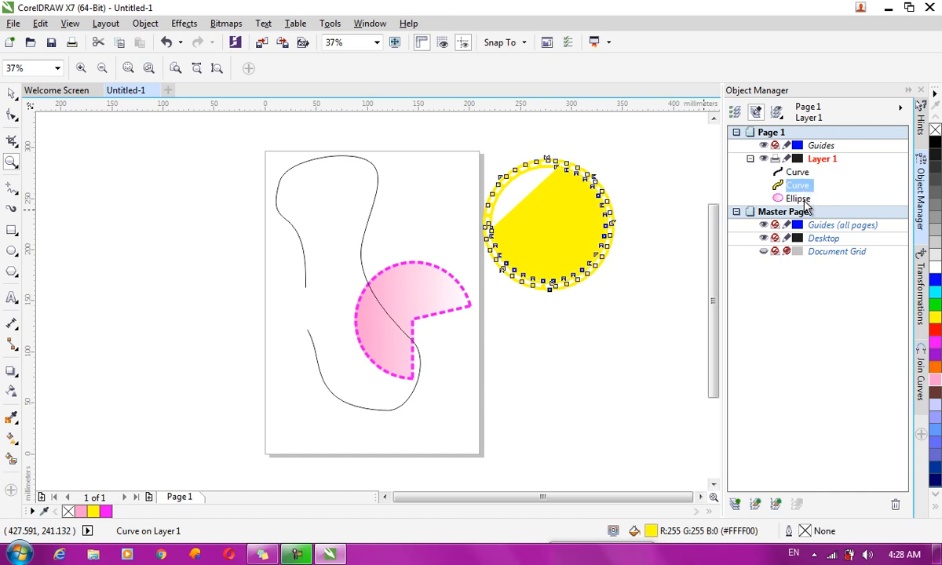
{"action": "left_click", "coordinate": [799, 199]}
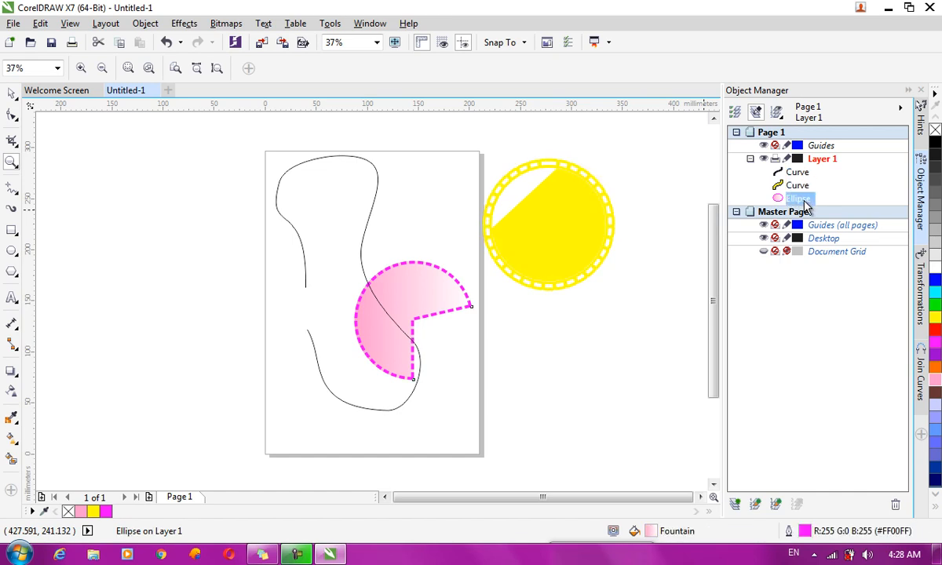
{"action": "left_click", "coordinate": [145, 23]}
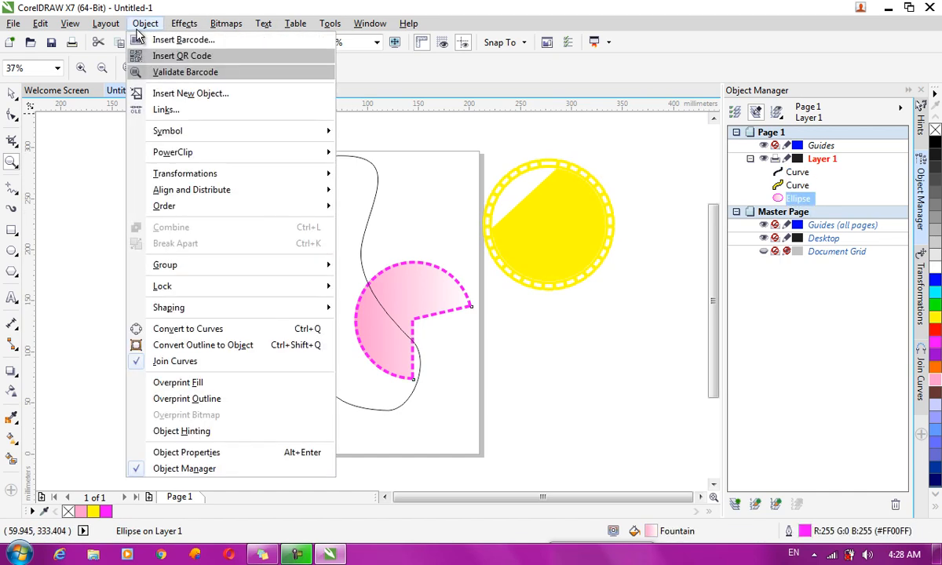
{"action": "left_click", "coordinate": [184, 469]}
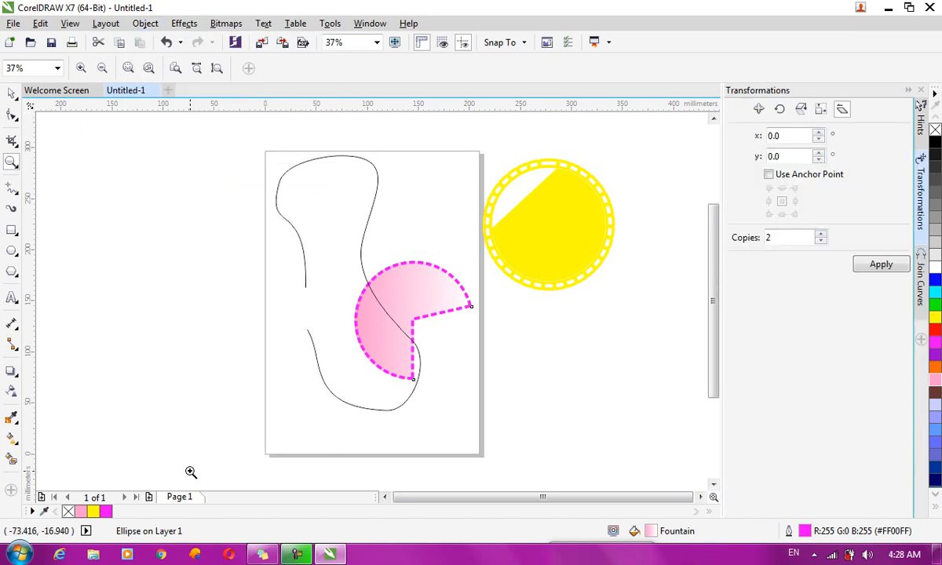
{"action": "left_click", "coordinate": [135, 24]}
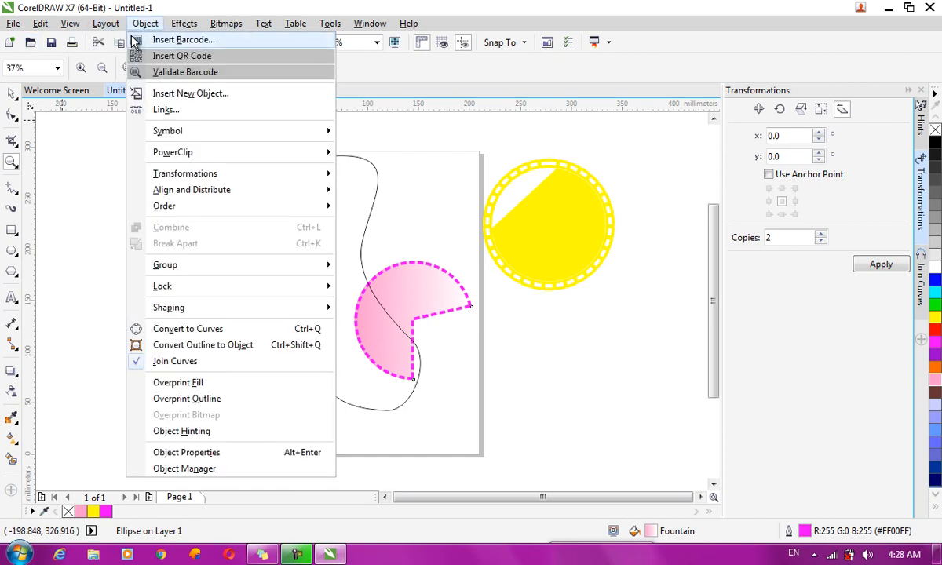
{"action": "mouse_move", "coordinate": [174, 31]}
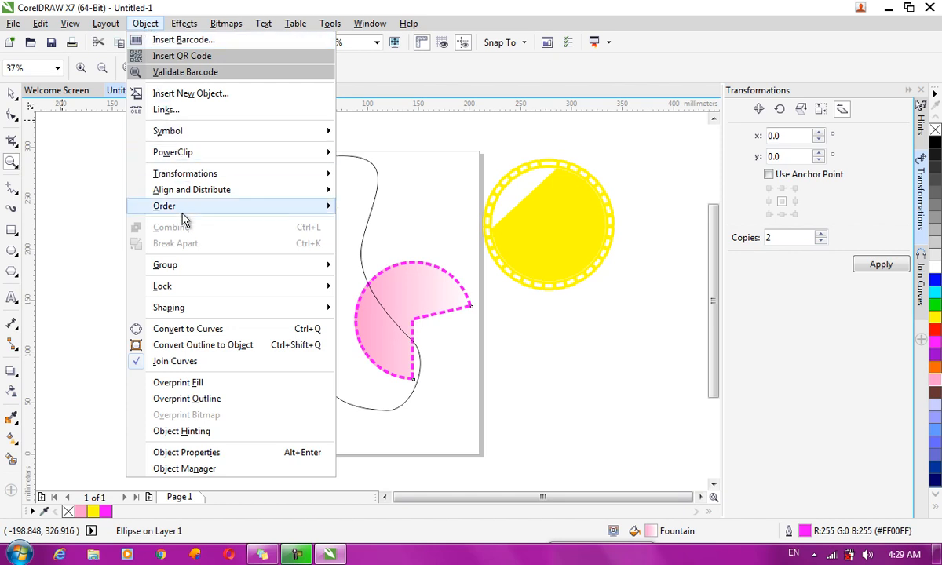
{"action": "left_click", "coordinate": [183, 24]}
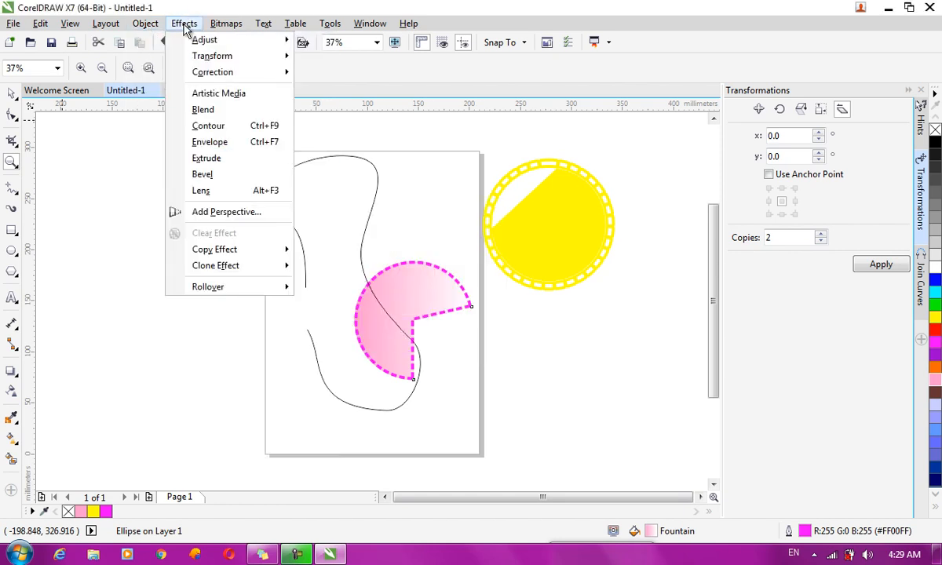
{"action": "mouse_move", "coordinate": [212, 47]}
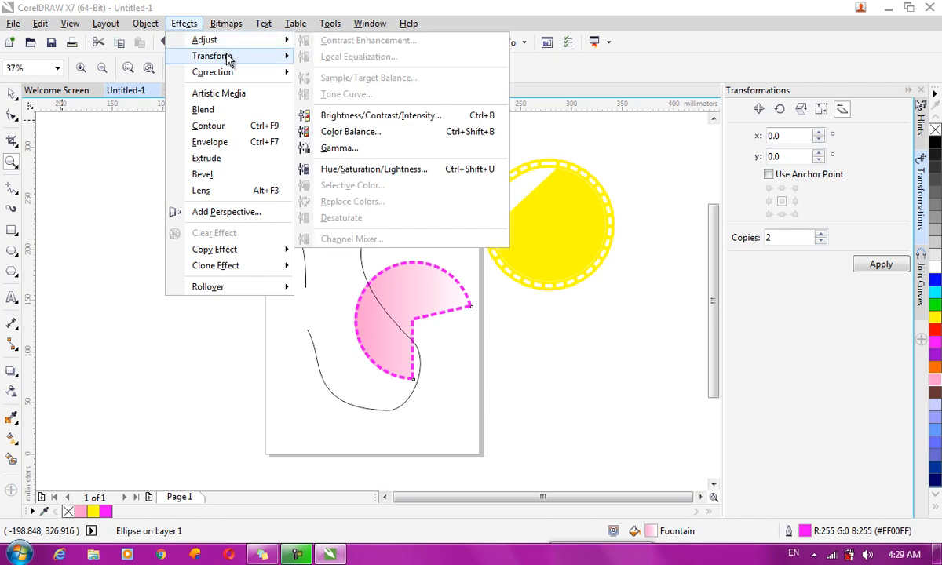
{"action": "mouse_move", "coordinate": [236, 73]}
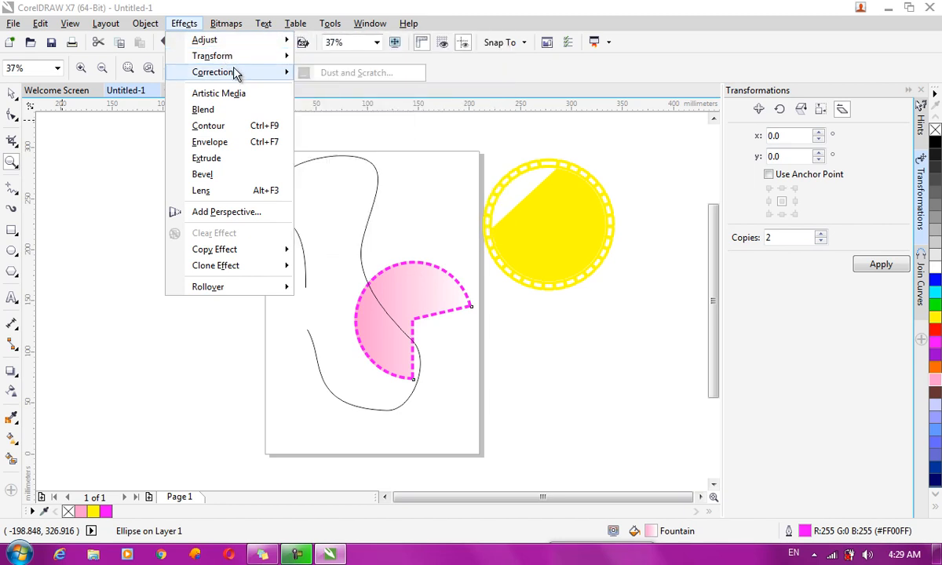
{"action": "mouse_move", "coordinate": [231, 43]}
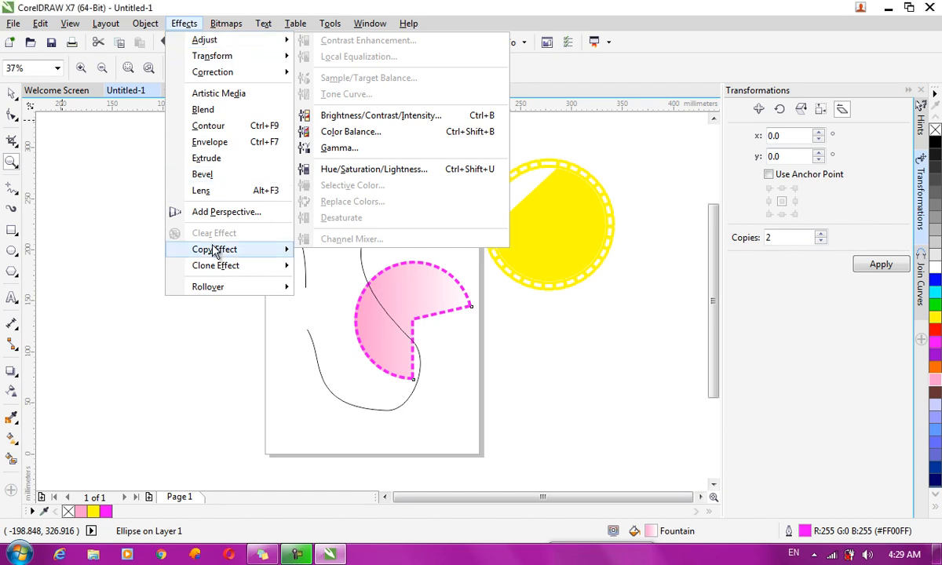
{"action": "left_click", "coordinate": [212, 330]}
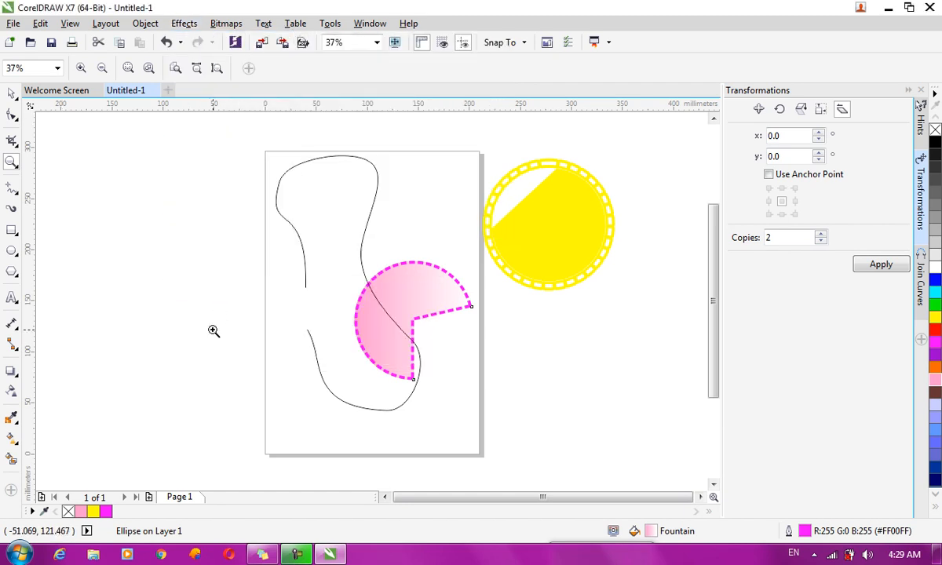
Step: Import 20900629.jpg from the Pictures library and place it over the page at about 277 by 208 mm
{"action": "left_click", "coordinate": [13, 24]}
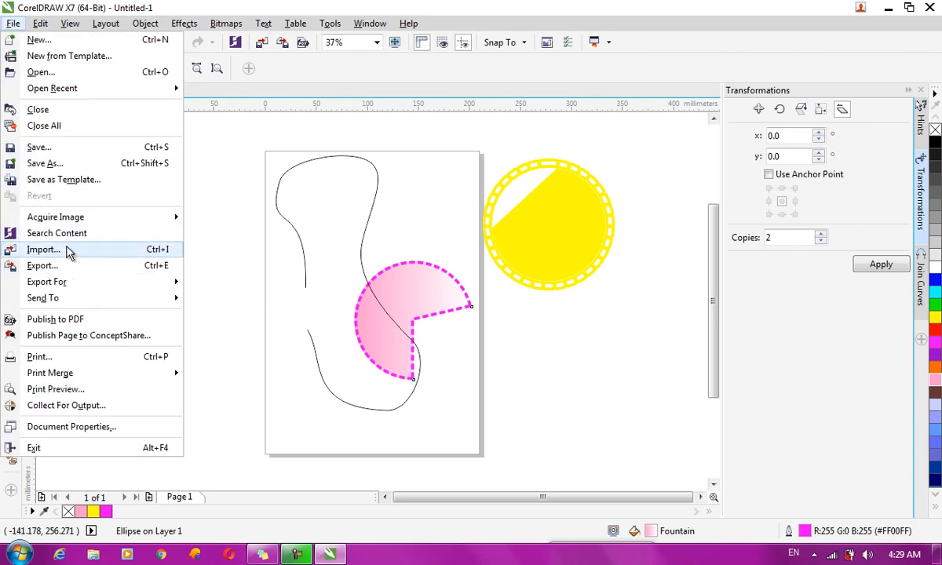
{"action": "key", "text": "Escape"}
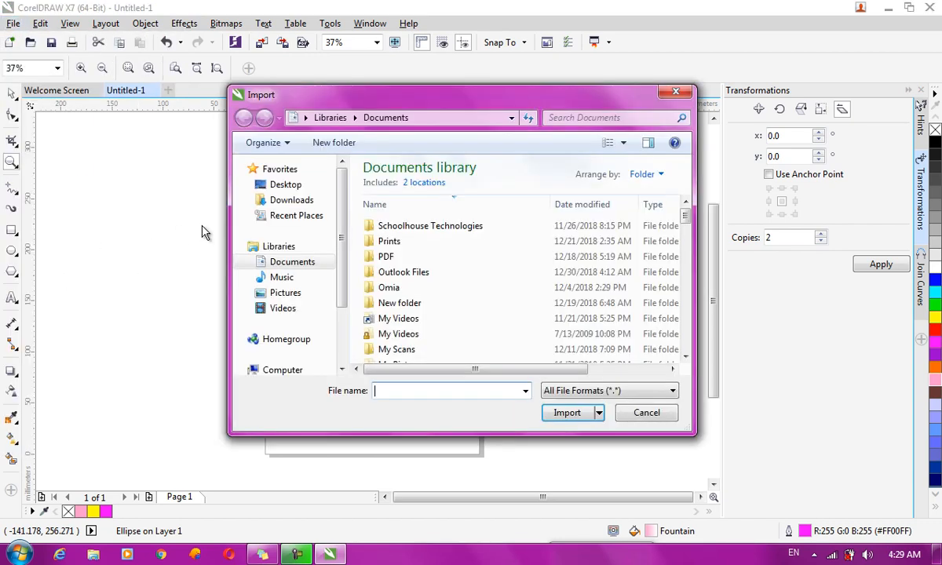
{"action": "left_click", "coordinate": [275, 292]}
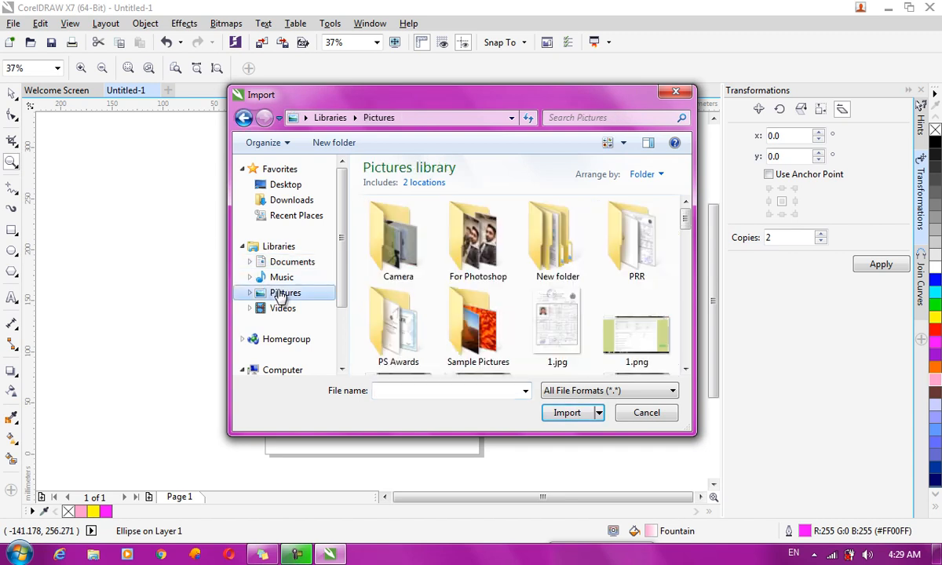
{"action": "left_click_drag", "start_coordinate": [684, 216], "coordinate": [687, 259]}
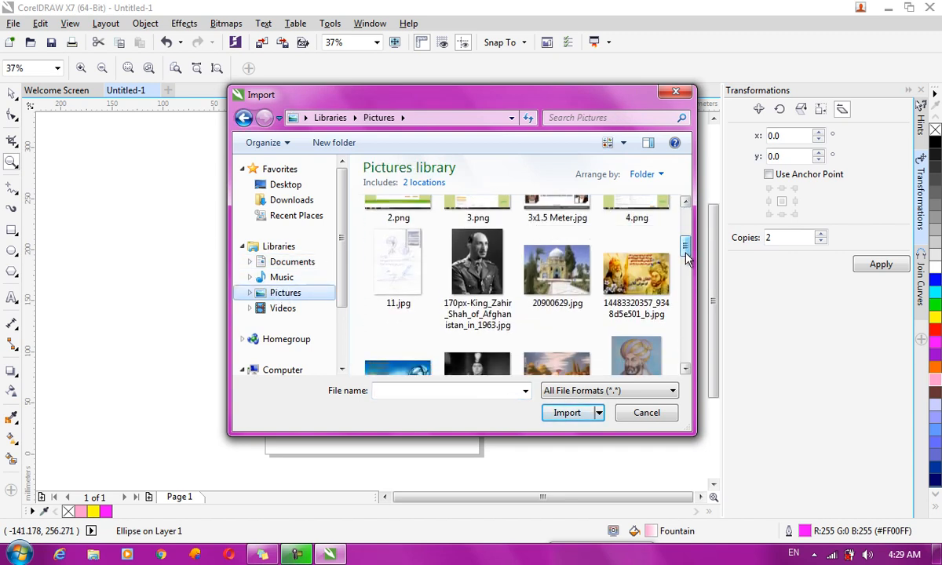
{"action": "double_click", "coordinate": [557, 271]}
{"action": "left_click_drag", "start_coordinate": [155, 186], "coordinate": [693, 400]}
{"action": "left_click_drag", "start_coordinate": [230, 312], "coordinate": [362, 313]}
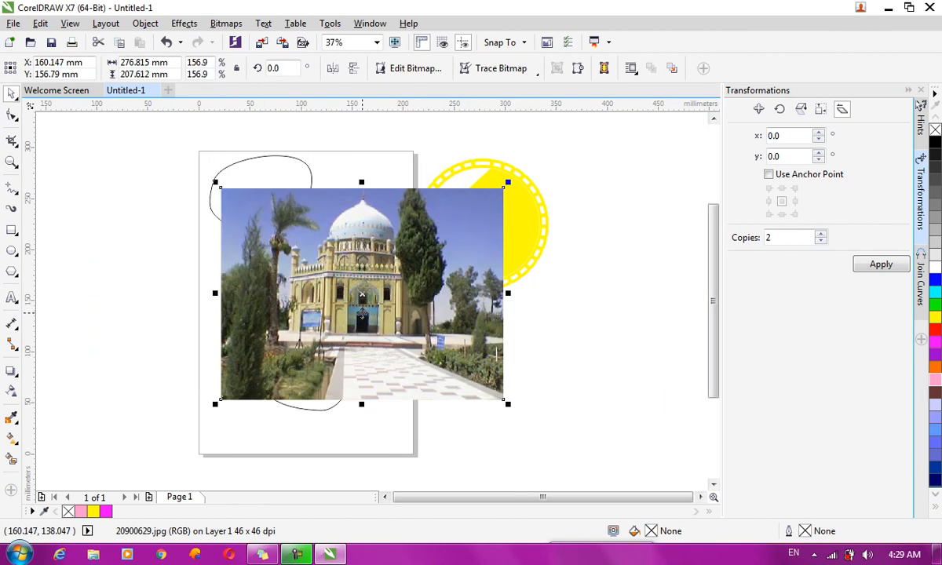
Step: Try Contrast Enhancement on the imported photo, sampling the black point at the building's doorway and the white point on the dome
{"action": "left_click", "coordinate": [184, 23]}
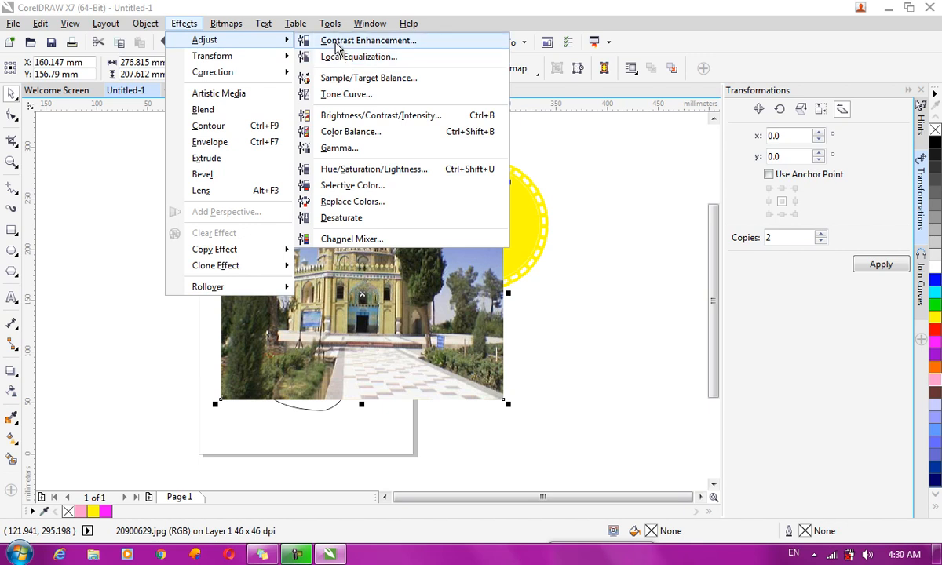
{"action": "left_click", "coordinate": [336, 42]}
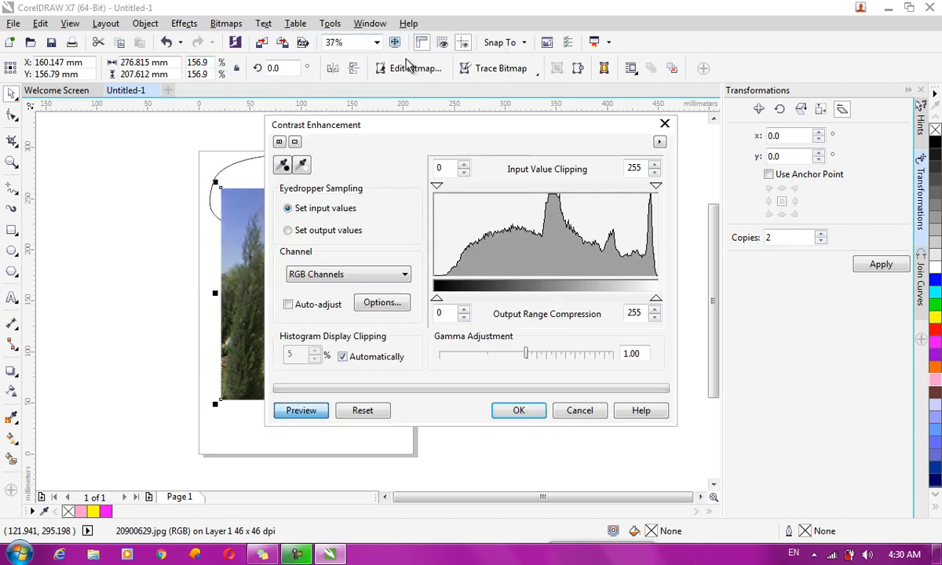
{"action": "left_click_drag", "start_coordinate": [493, 134], "coordinate": [675, 60]}
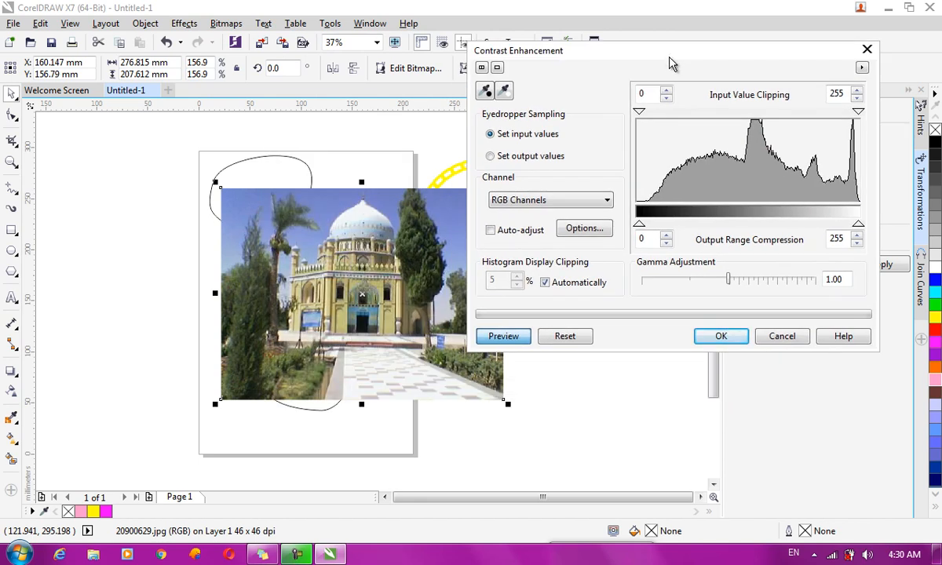
{"action": "left_click", "coordinate": [491, 94]}
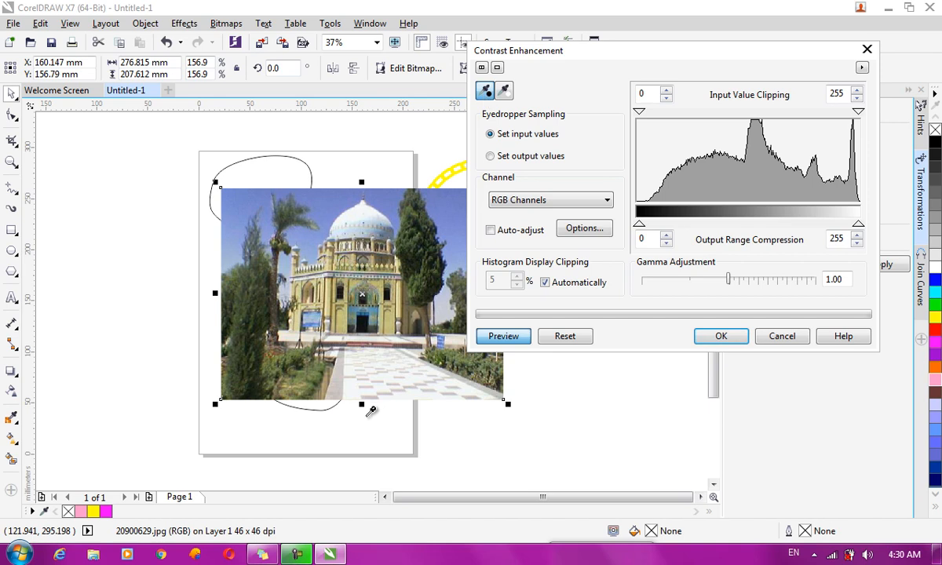
{"action": "left_click", "coordinate": [348, 306]}
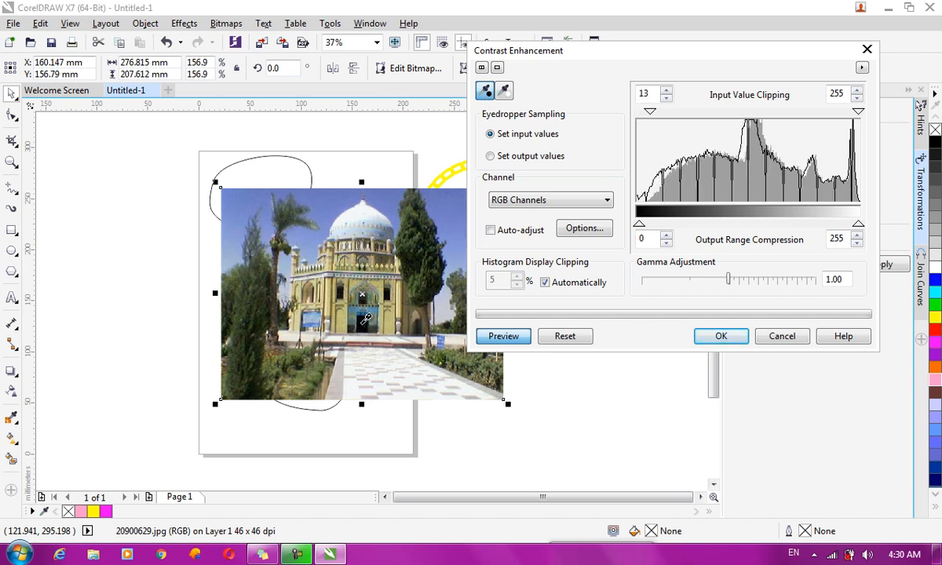
{"action": "left_click", "coordinate": [504, 90]}
{"action": "left_click", "coordinate": [362, 208]}
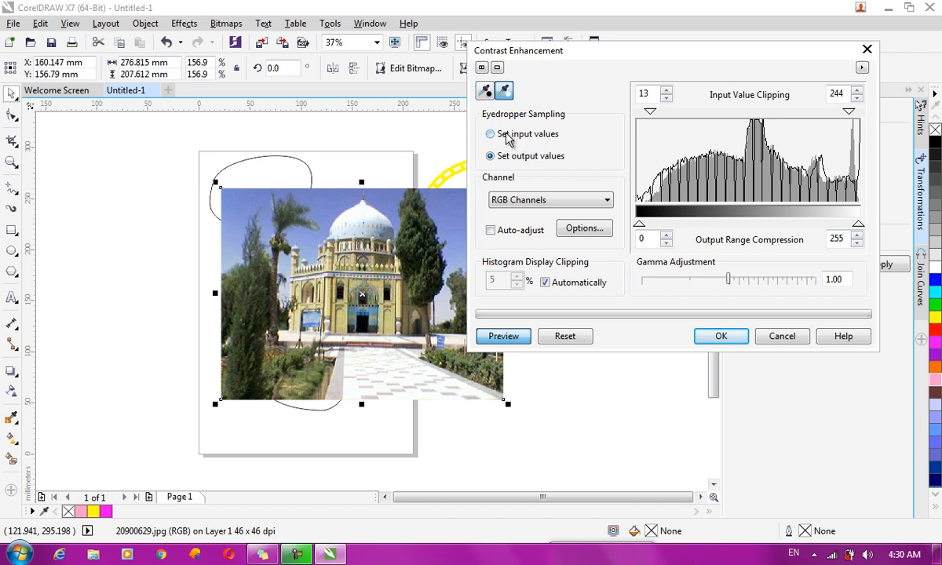
Step: Set eyedropper sampling to output values and try the output range compression on the Green Channel
{"action": "left_click", "coordinate": [514, 138]}
{"action": "left_click", "coordinate": [502, 156]}
{"action": "left_click", "coordinate": [533, 203]}
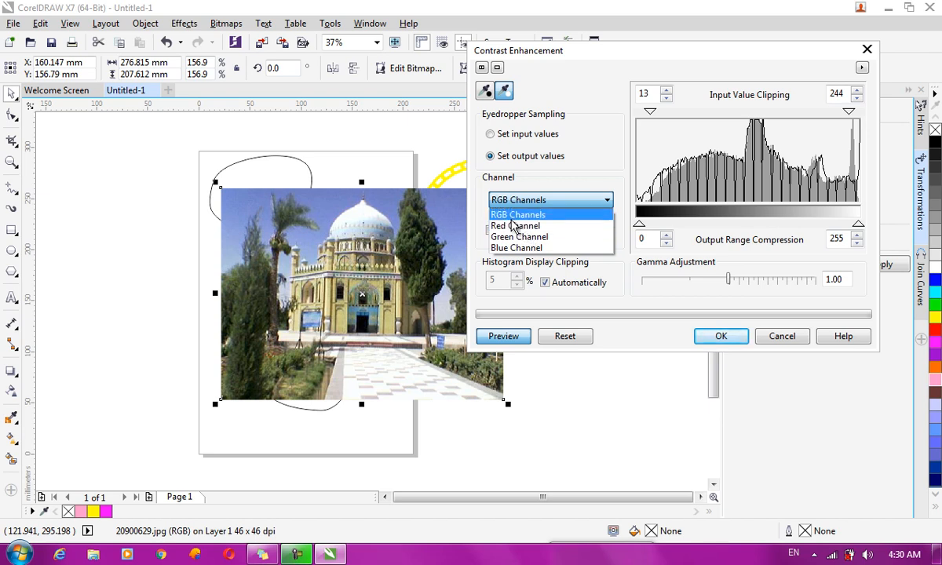
{"action": "left_click", "coordinate": [524, 236]}
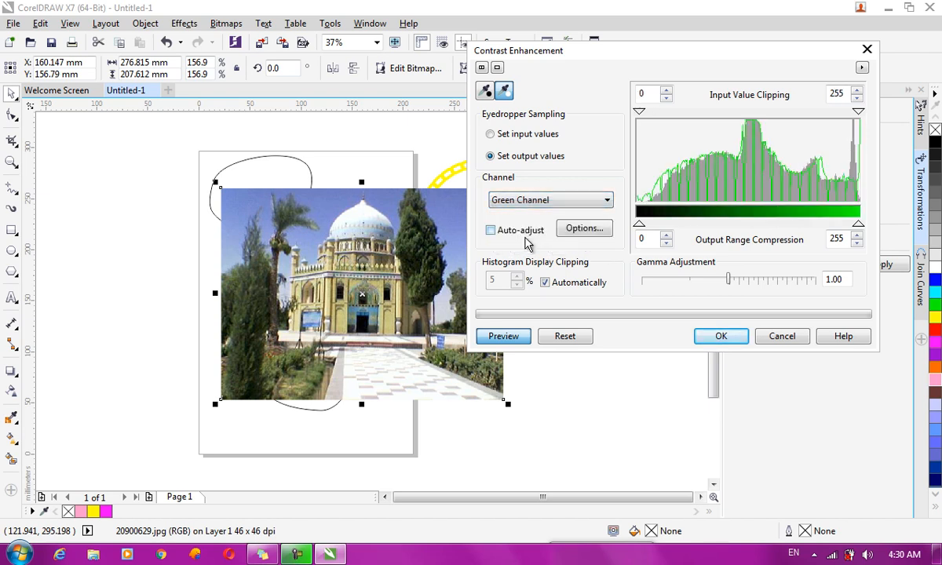
{"action": "mouse_move", "coordinate": [640, 227]}
{"action": "left_mouse_down"}
{"action": "mouse_move", "coordinate": [672, 228]}
{"action": "mouse_move", "coordinate": [640, 227]}
{"action": "left_mouse_up"}
{"action": "mouse_move", "coordinate": [857, 225]}
{"action": "left_mouse_down"}
{"action": "mouse_move", "coordinate": [829, 226]}
{"action": "mouse_move", "coordinate": [857, 226]}
{"action": "left_mouse_up"}
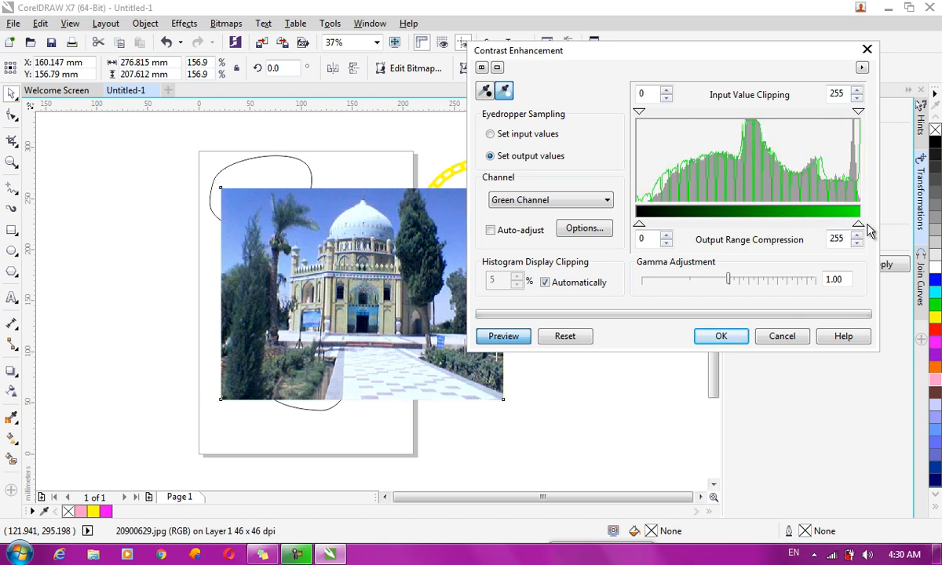
Step: Compress the Blue Channel's output range to 112–187 and set the gamma adjustment to 3.29
{"action": "left_click", "coordinate": [569, 203]}
{"action": "left_click", "coordinate": [560, 249]}
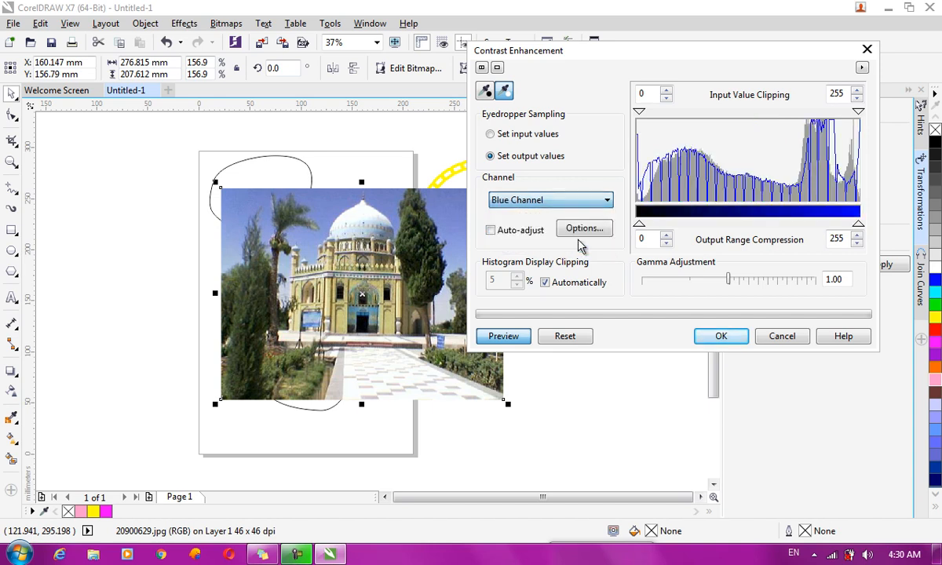
{"action": "left_click_drag", "start_coordinate": [639, 225], "coordinate": [738, 226]}
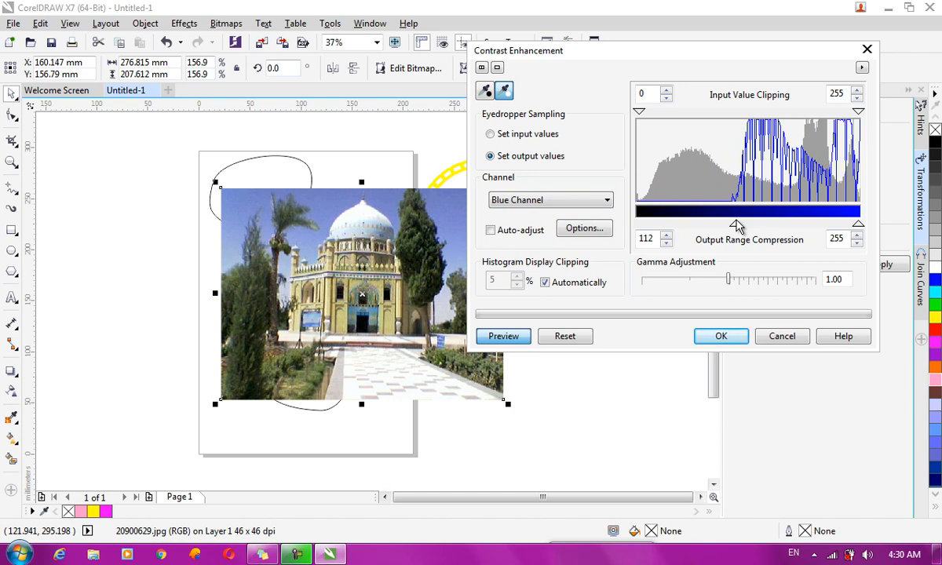
{"action": "left_click_drag", "start_coordinate": [863, 234], "coordinate": [800, 229]}
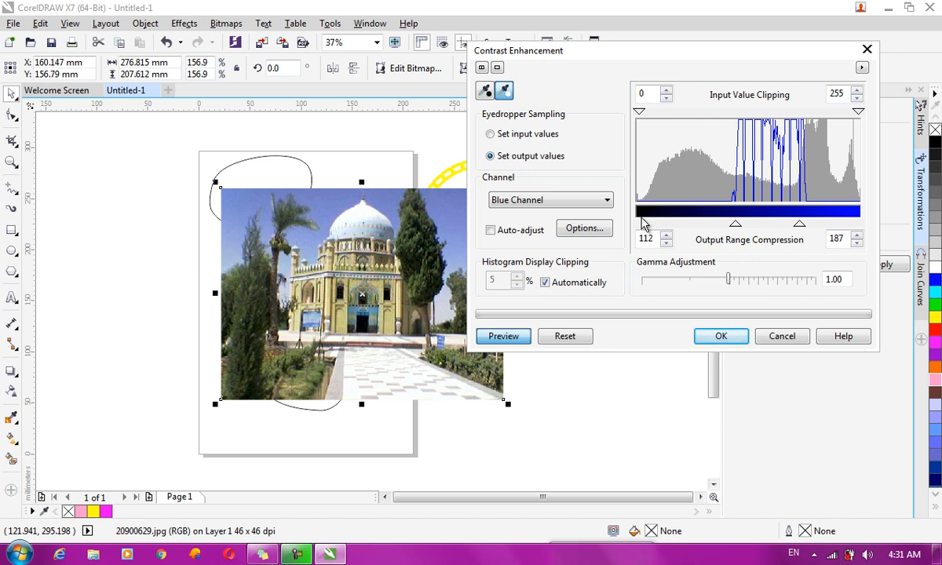
{"action": "left_click_drag", "start_coordinate": [726, 280], "coordinate": [750, 280]}
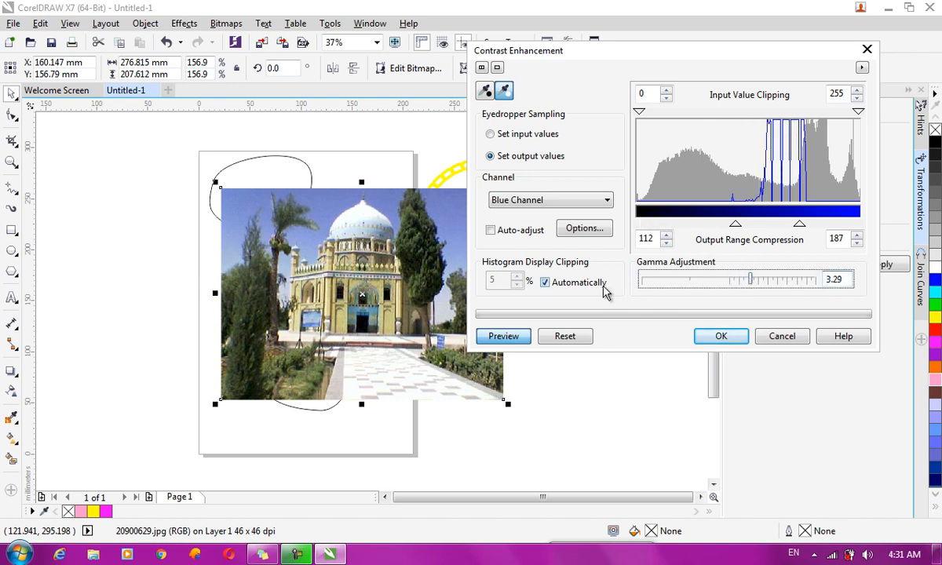
Step: Try manual histogram display clipping at 11% and 3%, and reset and cancel the contrast enhancement
{"action": "left_click", "coordinate": [575, 283]}
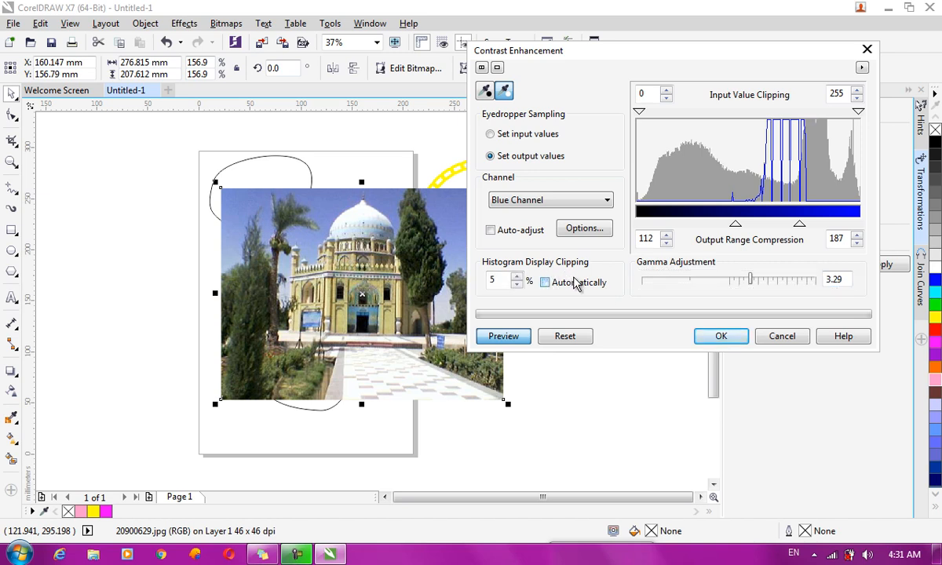
{"action": "left_click", "coordinate": [516, 278]}
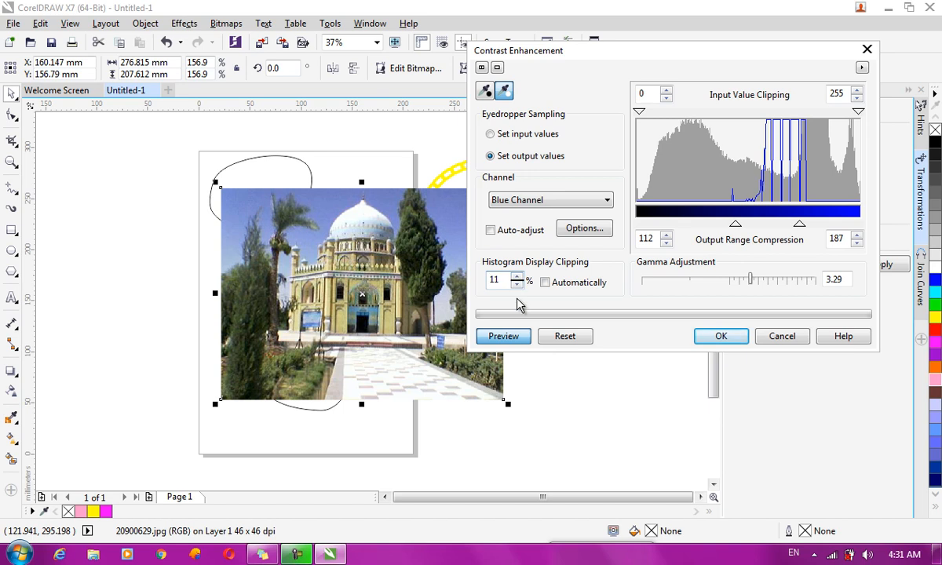
{"action": "left_click", "coordinate": [516, 285]}
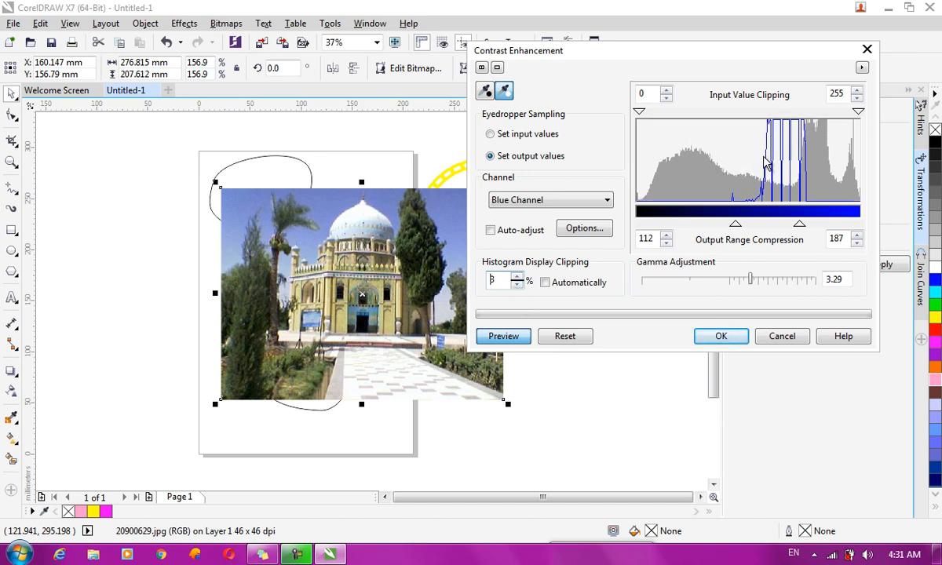
{"action": "left_click", "coordinate": [517, 345]}
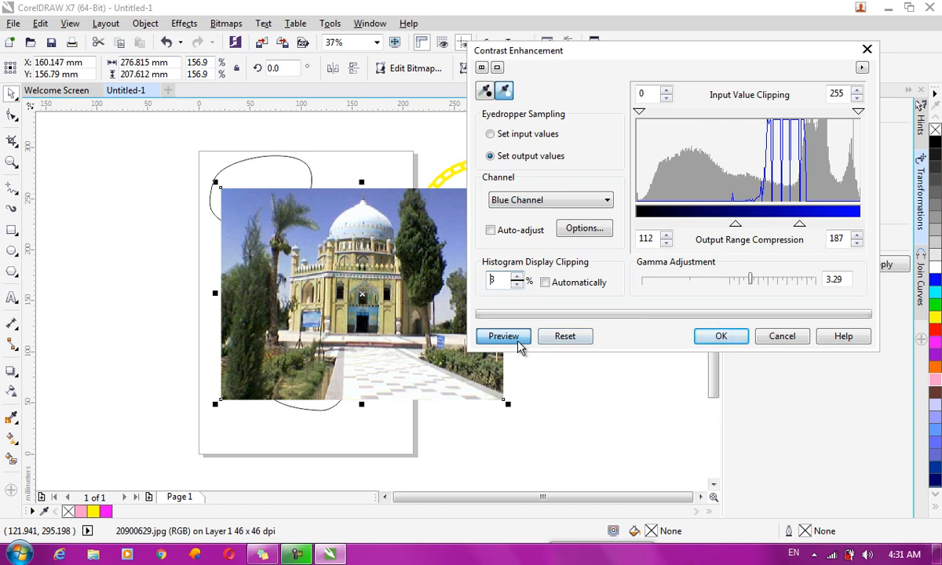
{"action": "left_click", "coordinate": [564, 335]}
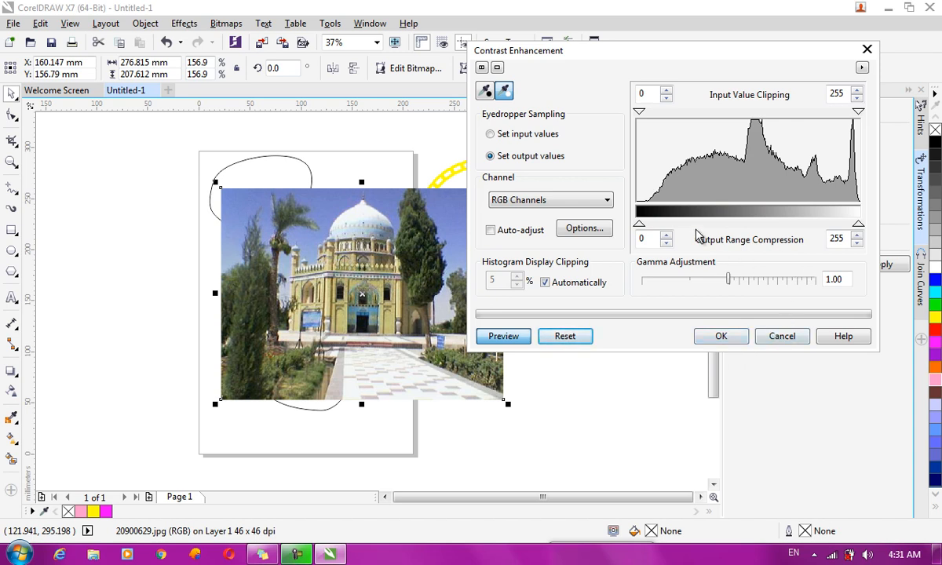
{"action": "left_click", "coordinate": [763, 342]}
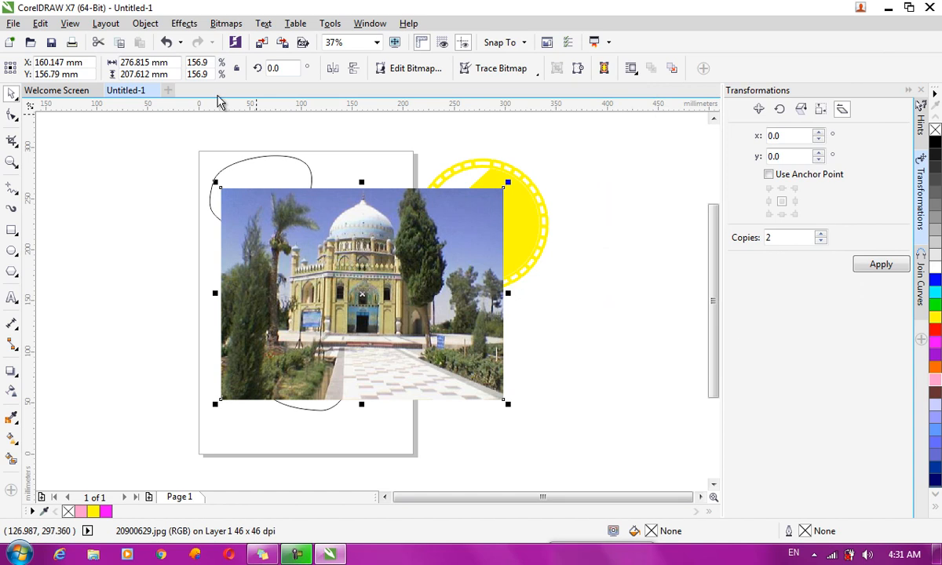
Step: Try Local Equalization on the photo with width and height at 220, and cancel it
{"action": "left_click", "coordinate": [185, 23]}
{"action": "mouse_move", "coordinate": [206, 41]}
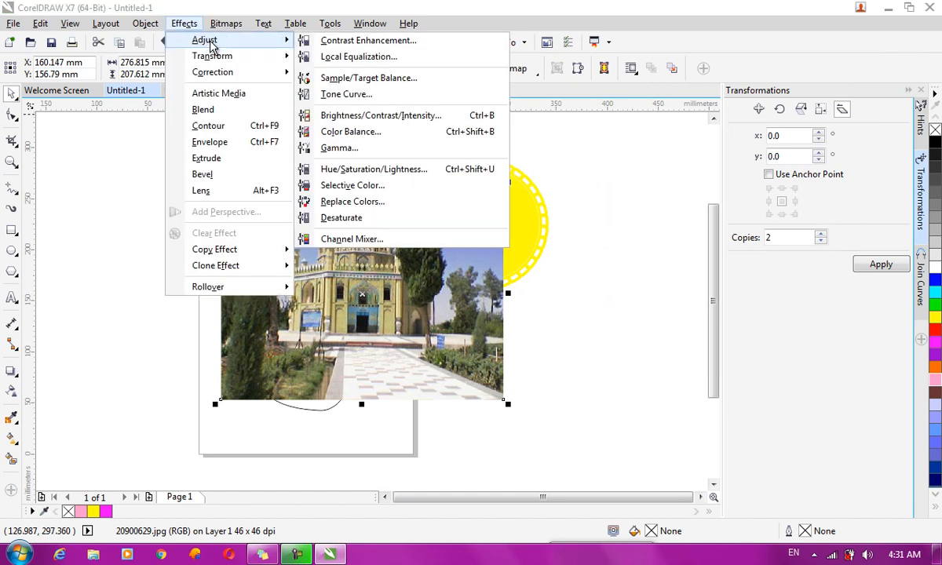
{"action": "left_click", "coordinate": [337, 57]}
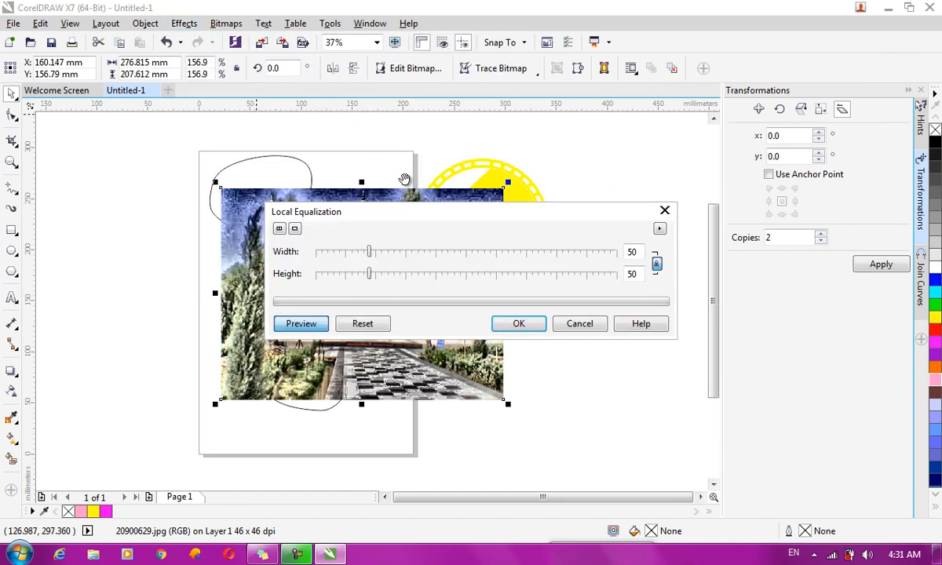
{"action": "left_click_drag", "start_coordinate": [459, 217], "coordinate": [601, 194]}
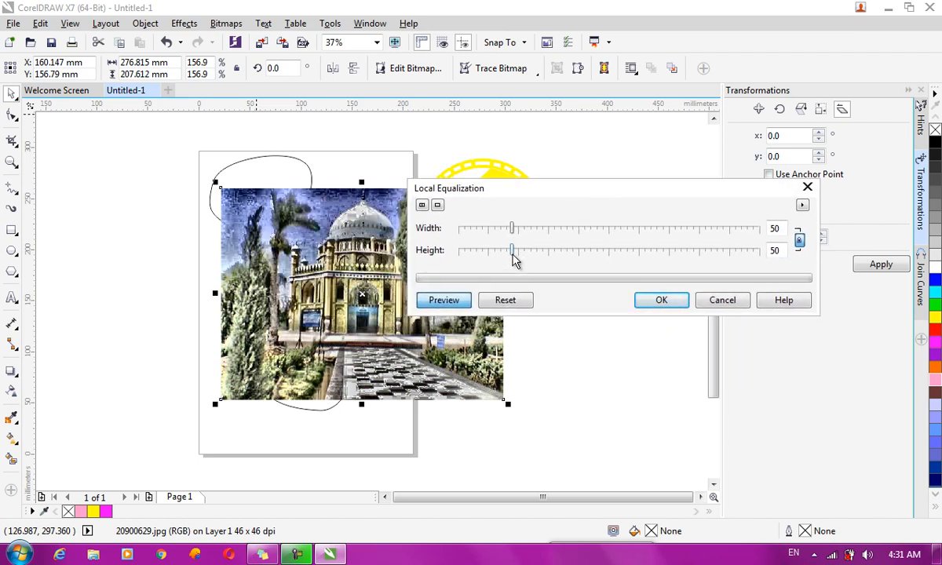
{"action": "left_click", "coordinate": [547, 227]}
{"action": "left_click", "coordinate": [570, 227]}
{"action": "left_click_drag", "start_coordinate": [570, 227], "coordinate": [720, 239]}
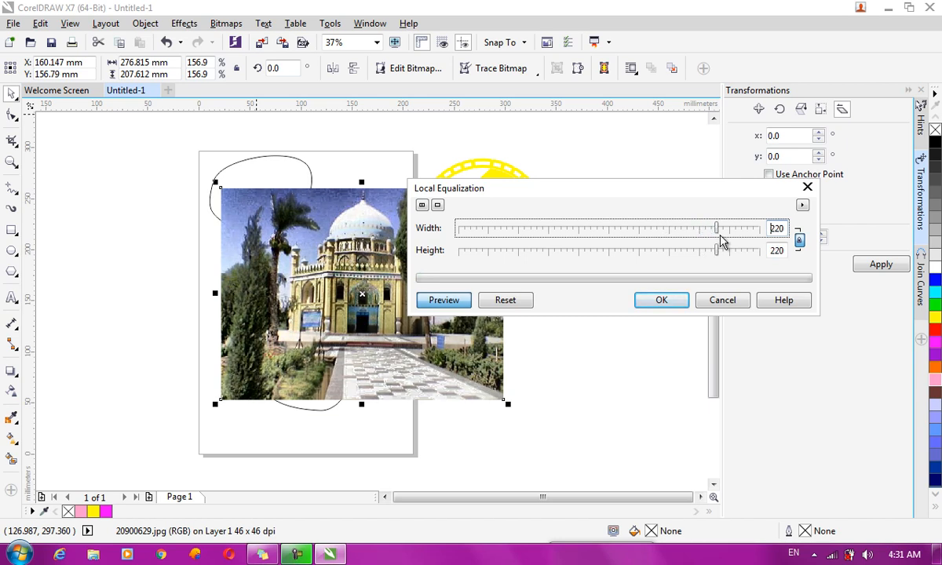
{"action": "left_click", "coordinate": [732, 305]}
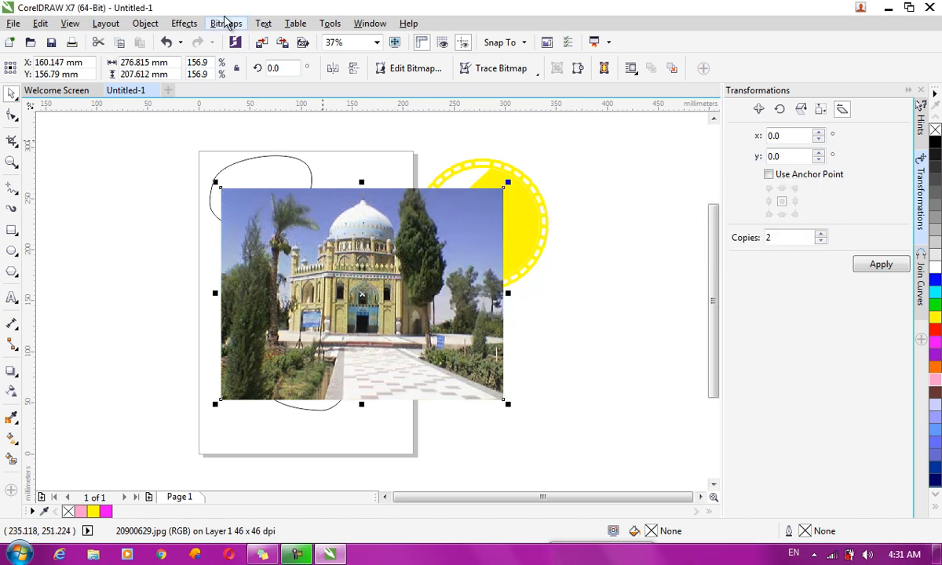
Step: Try Sample/Target Balance on the photo, sampling the dome's blue-gray color as the first sample color
{"action": "left_click", "coordinate": [185, 23]}
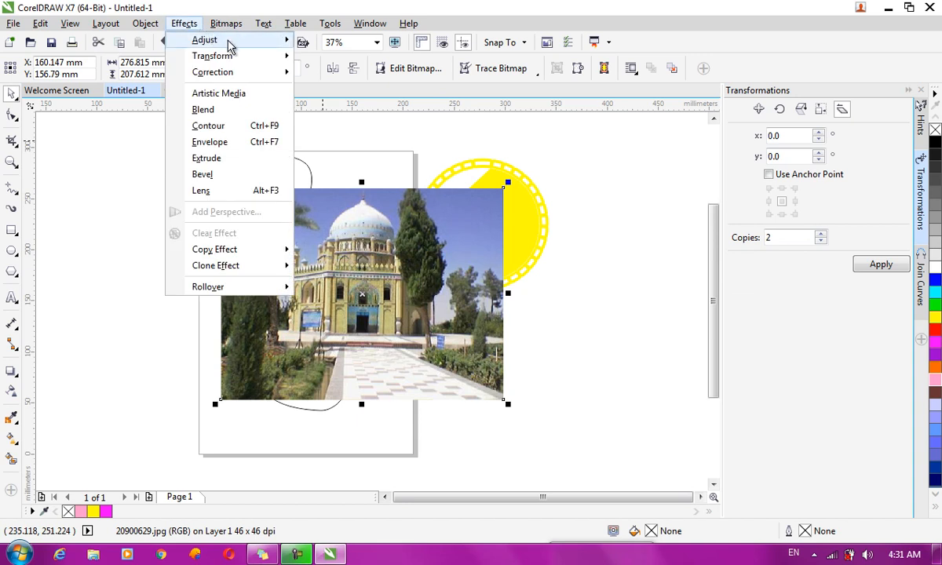
{"action": "mouse_move", "coordinate": [230, 46]}
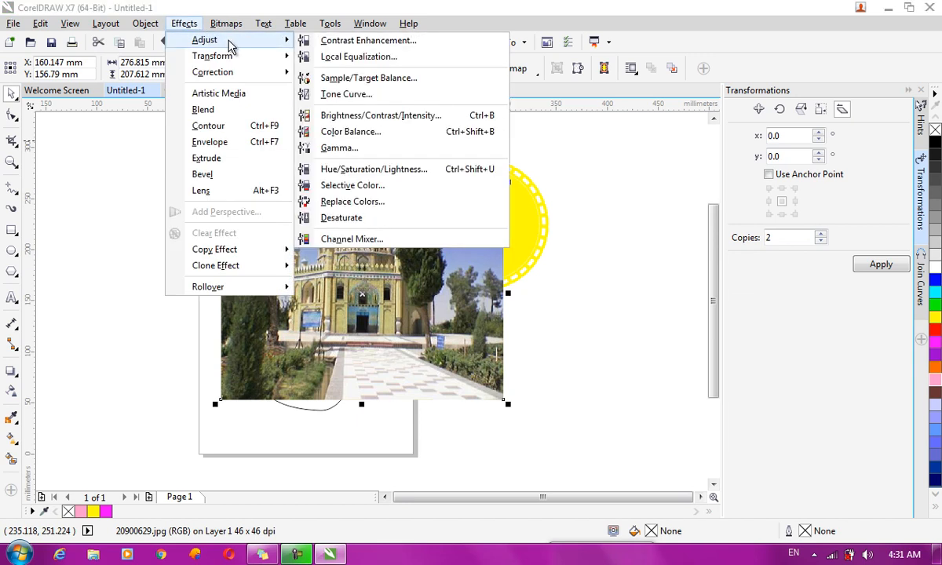
{"action": "left_click", "coordinate": [337, 82]}
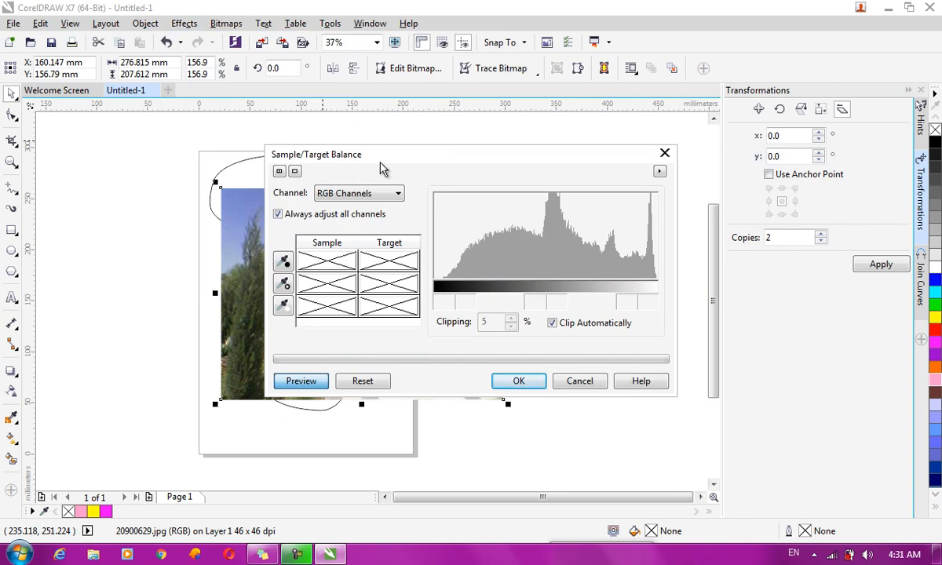
{"action": "left_click_drag", "start_coordinate": [379, 163], "coordinate": [584, 140]}
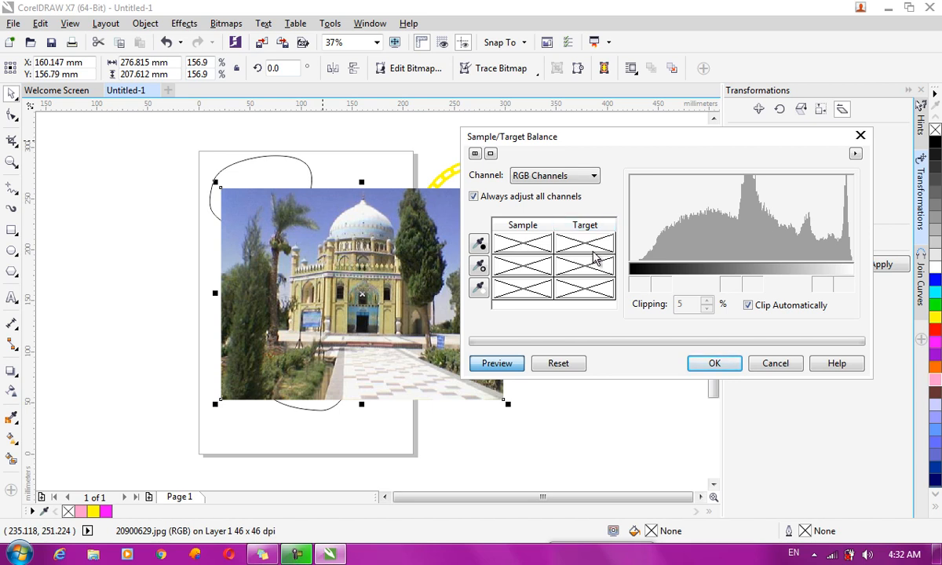
{"action": "left_click", "coordinate": [526, 245]}
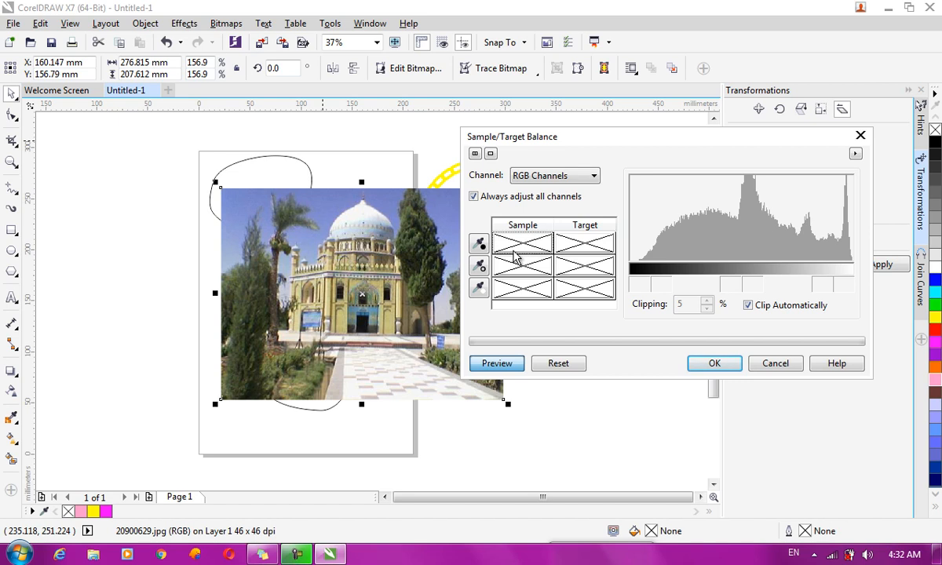
{"action": "left_click", "coordinate": [375, 225]}
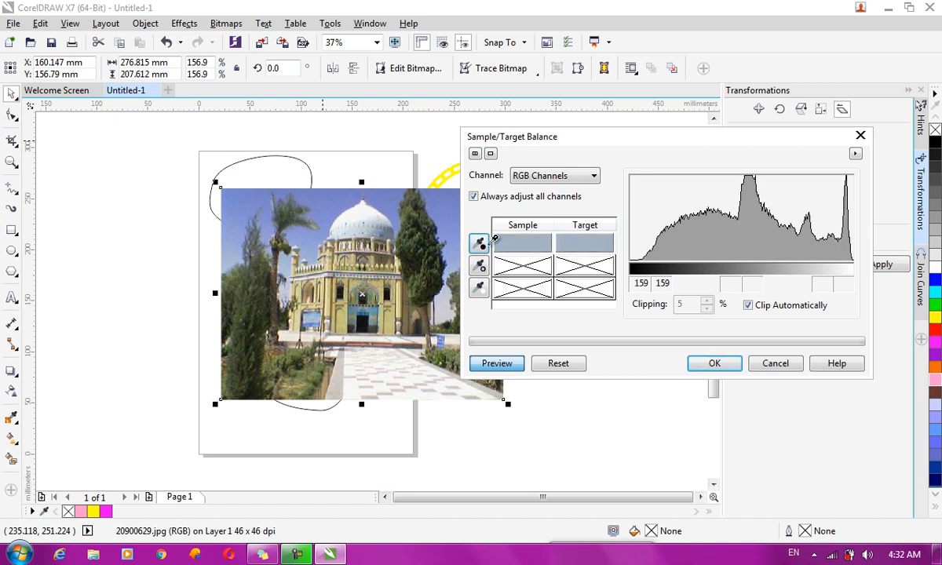
Step: Try bright blue #0080FF as the first target color, and cancel the Sample/Target Balance adjustment
{"action": "left_click", "coordinate": [581, 248]}
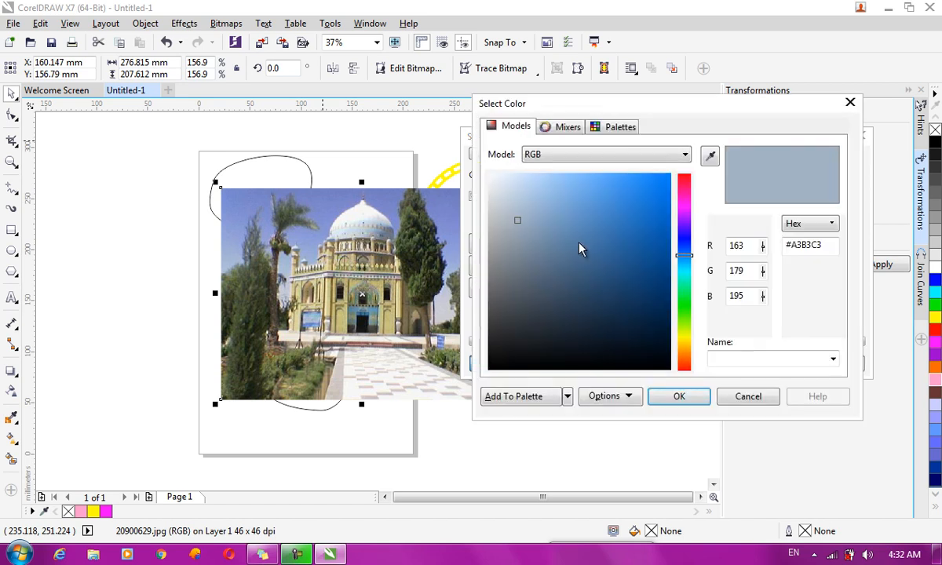
{"action": "left_click_drag", "start_coordinate": [580, 248], "coordinate": [687, 159]}
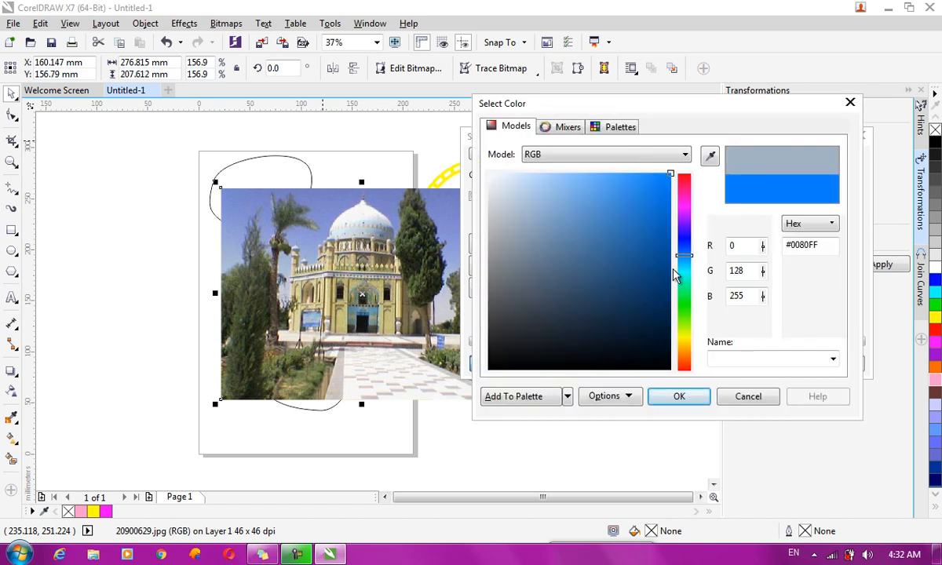
{"action": "left_click", "coordinate": [668, 399]}
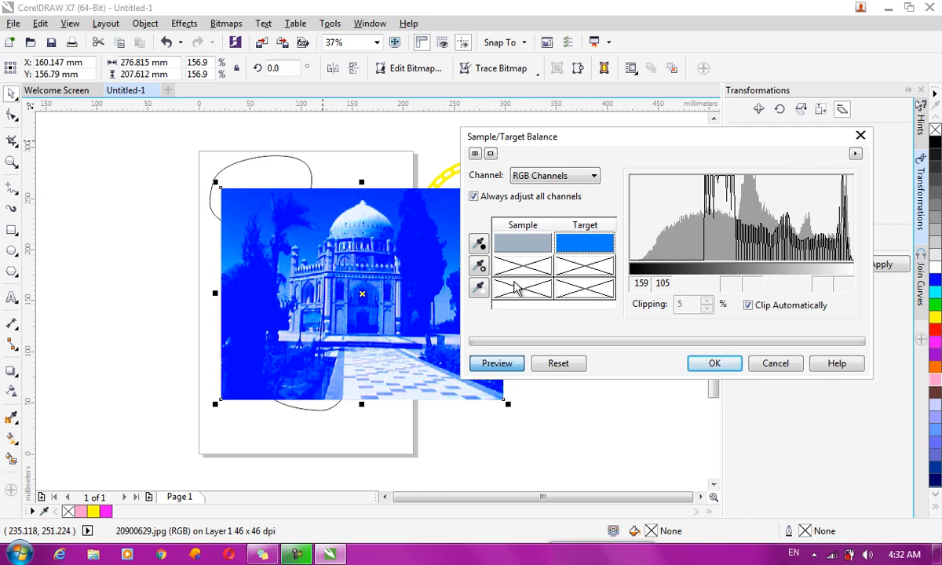
{"action": "left_click", "coordinate": [753, 364]}
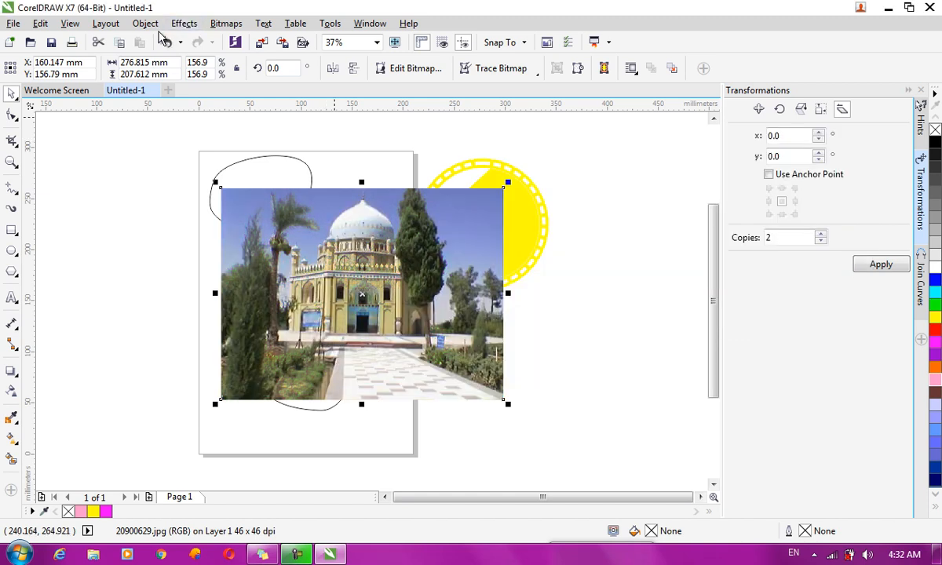
Step: Examine the Selective Color adjustment options for the photo, and cancel the dialog
{"action": "left_click", "coordinate": [185, 24]}
{"action": "mouse_move", "coordinate": [246, 41]}
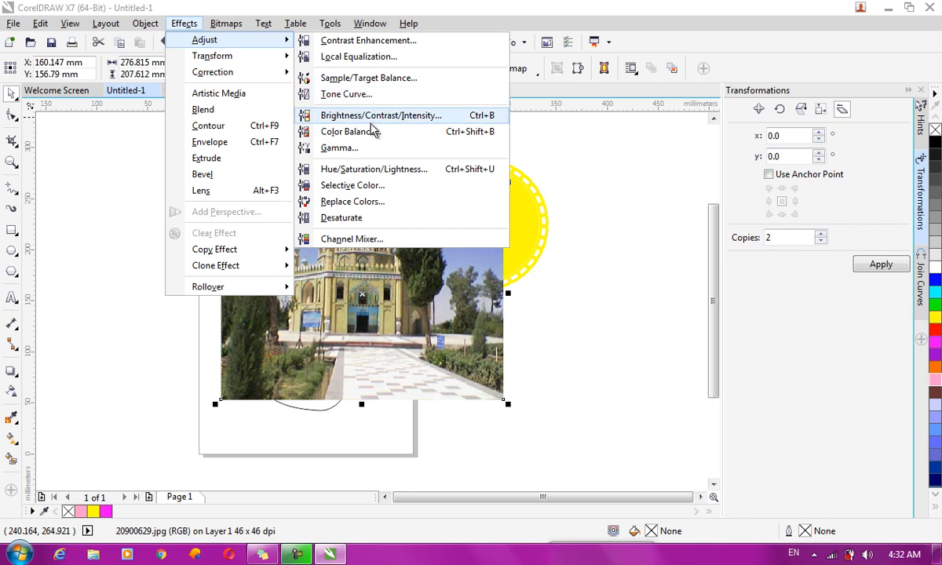
{"action": "left_click", "coordinate": [371, 187]}
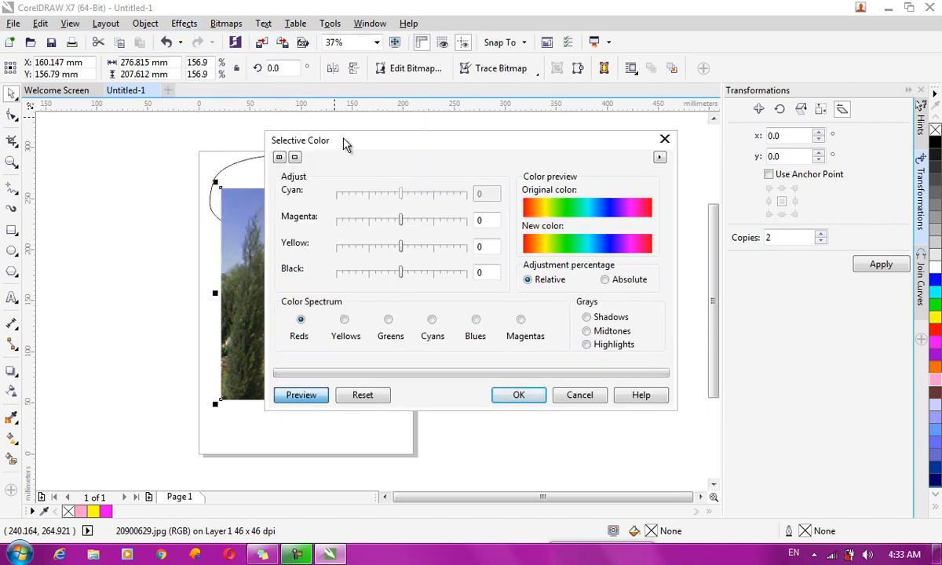
{"action": "left_click_drag", "start_coordinate": [324, 131], "coordinate": [467, 105]}
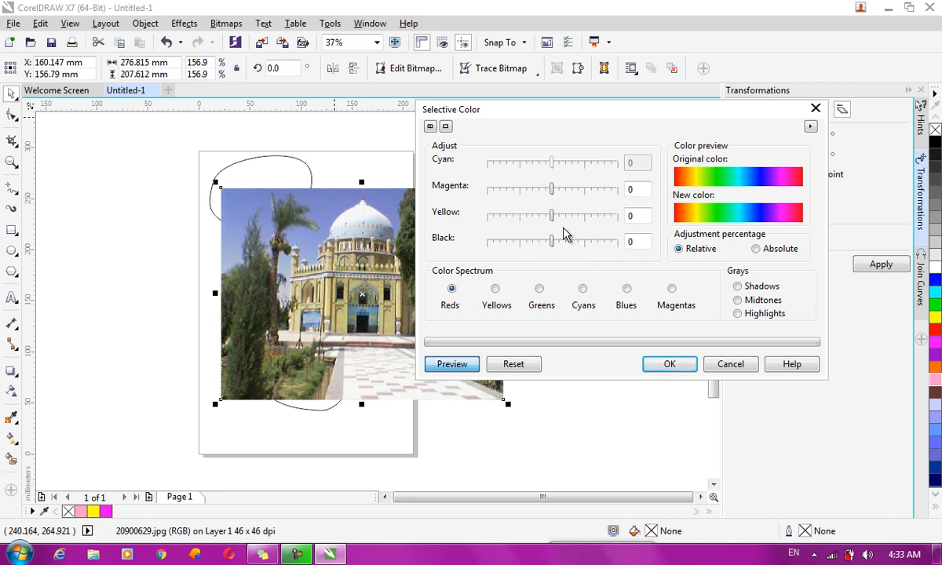
{"action": "left_click", "coordinate": [730, 363]}
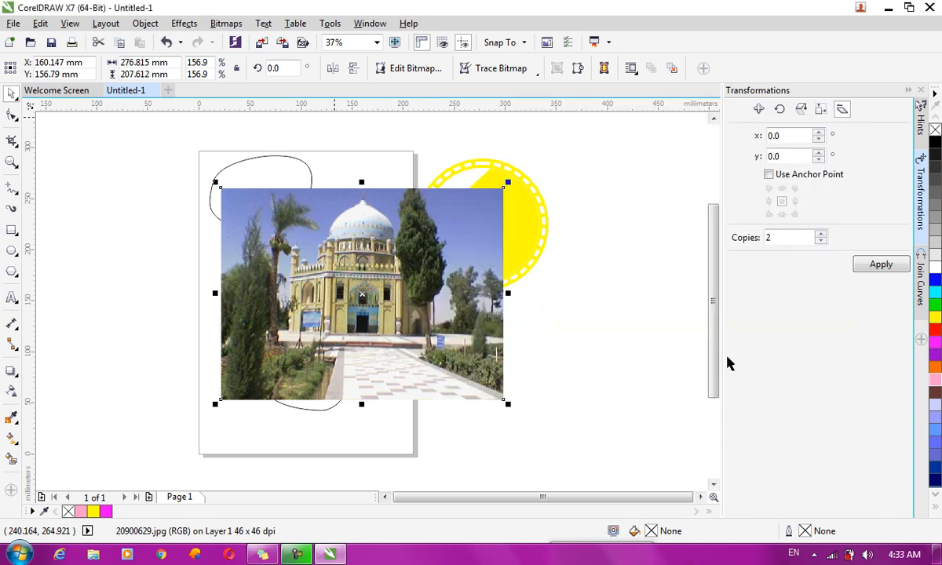
Step: Replace the photo's blue sky color using Replace Colors with hue 31, saturation 100, lightness 100 and range 30
{"action": "left_click", "coordinate": [225, 23]}
{"action": "mouse_move", "coordinate": [183, 23]}
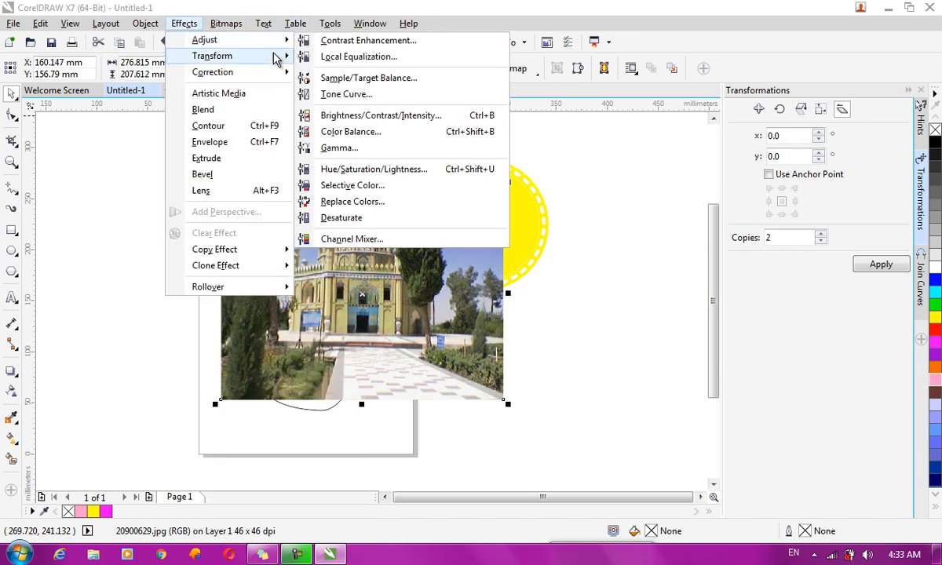
{"action": "left_click", "coordinate": [383, 203]}
{"action": "left_click_drag", "start_coordinate": [392, 150], "coordinate": [638, 144]}
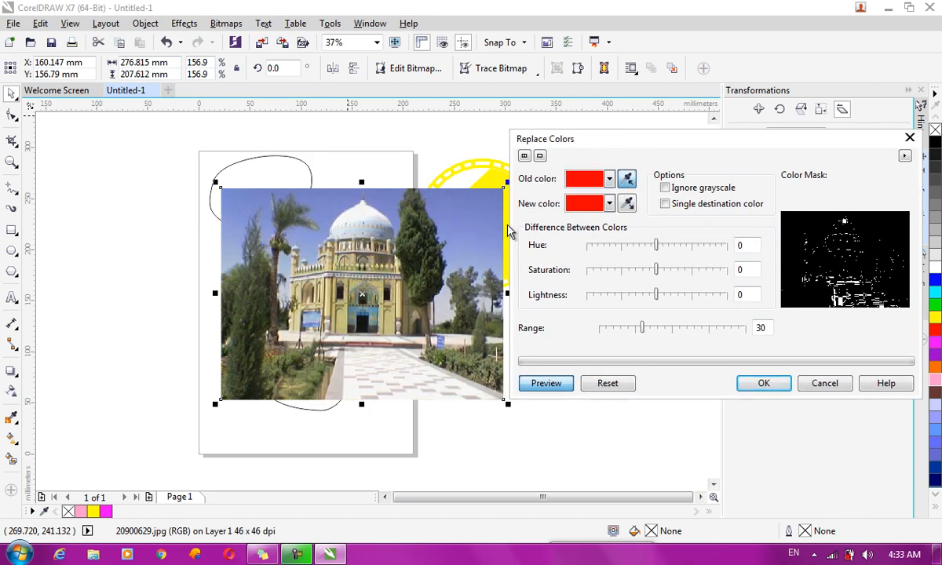
{"action": "left_click", "coordinate": [432, 192]}
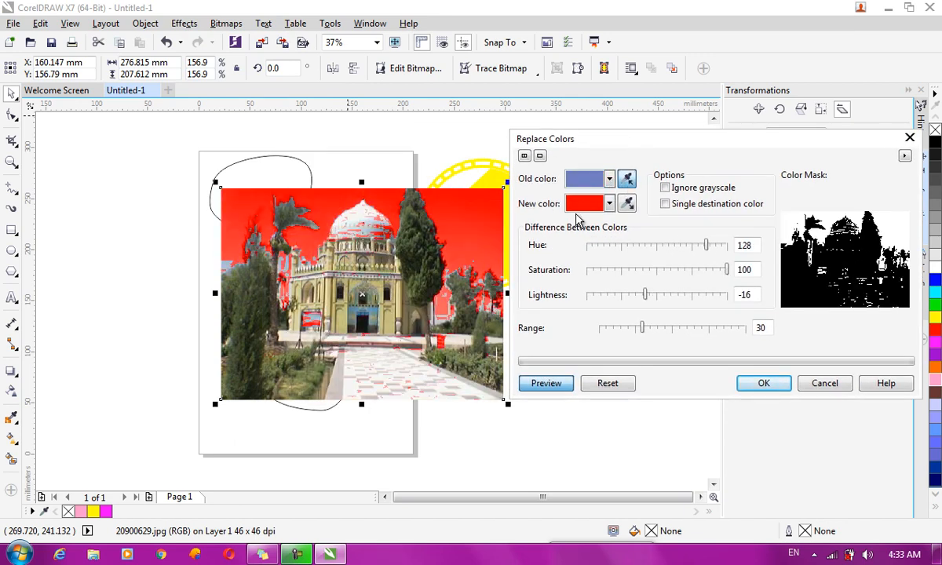
{"action": "left_click", "coordinate": [609, 206]}
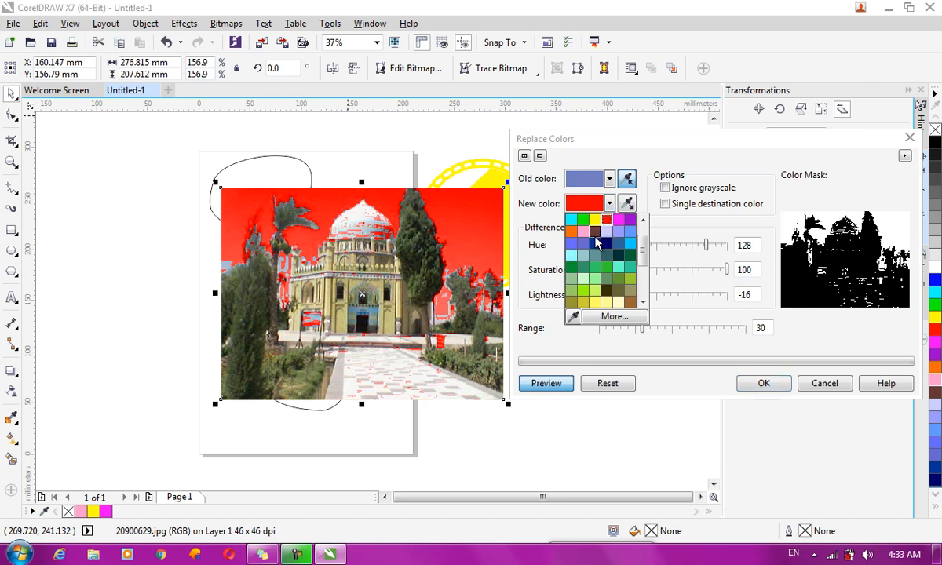
{"action": "left_click", "coordinate": [595, 279]}
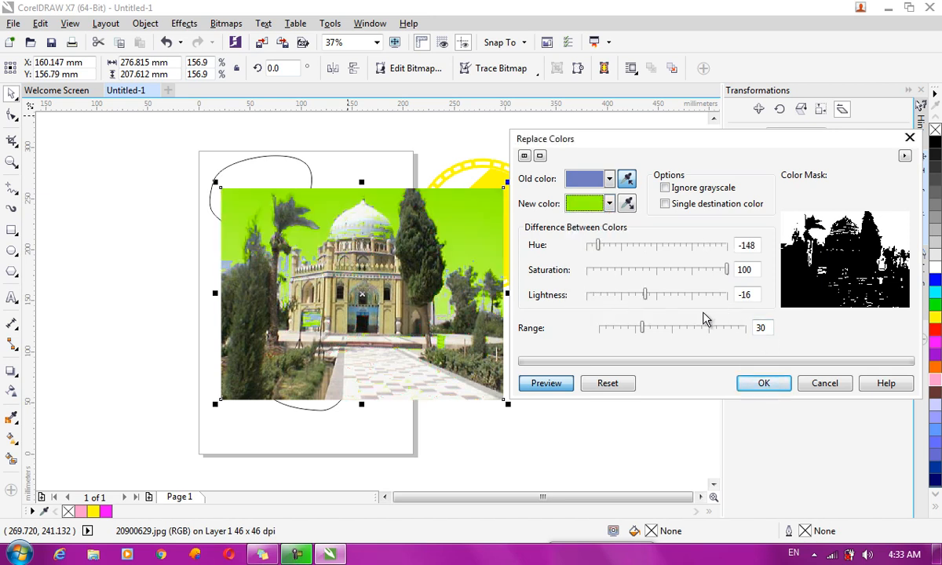
{"action": "left_click_drag", "start_coordinate": [598, 248], "coordinate": [781, 385]}
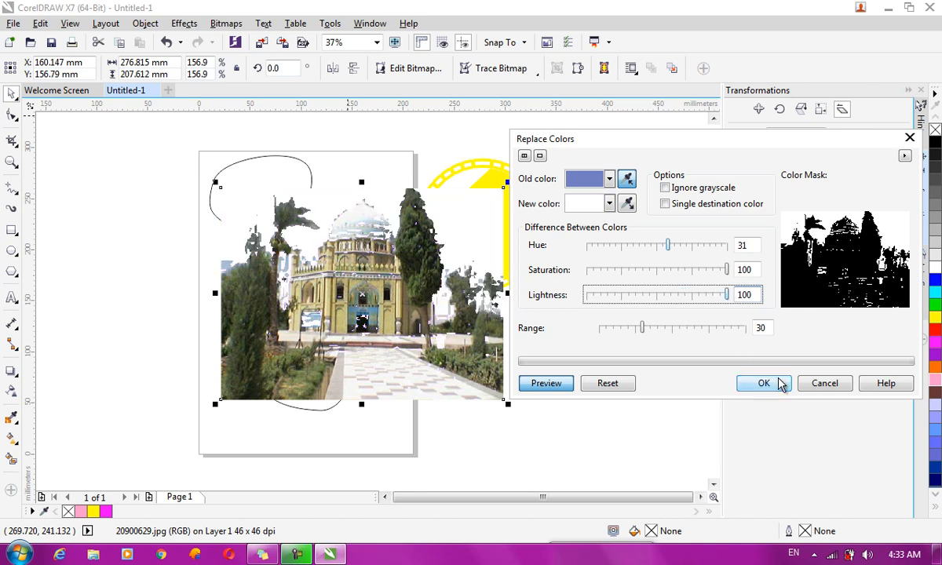
{"action": "left_click", "coordinate": [763, 384]}
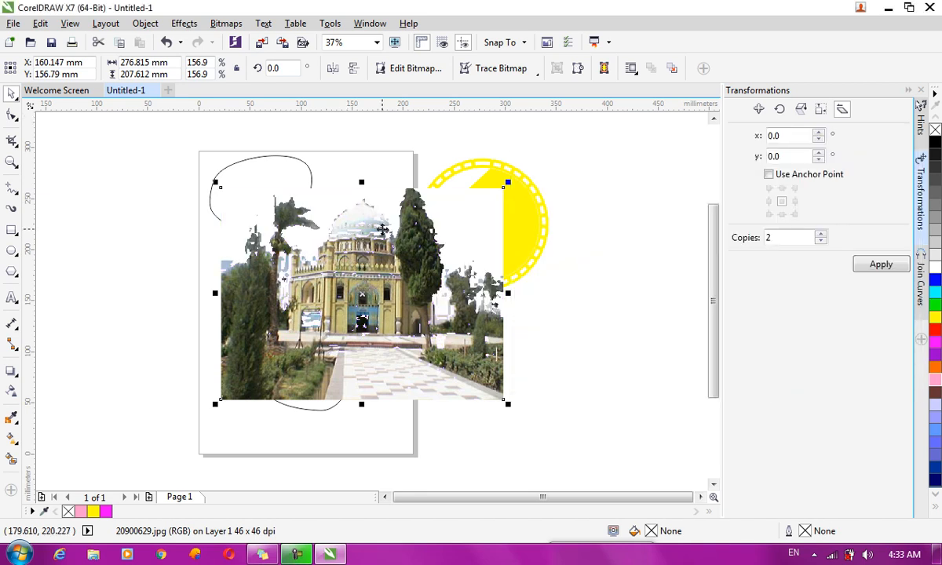
Step: Try desaturating the photo, and undo the desaturation
{"action": "left_click", "coordinate": [183, 24]}
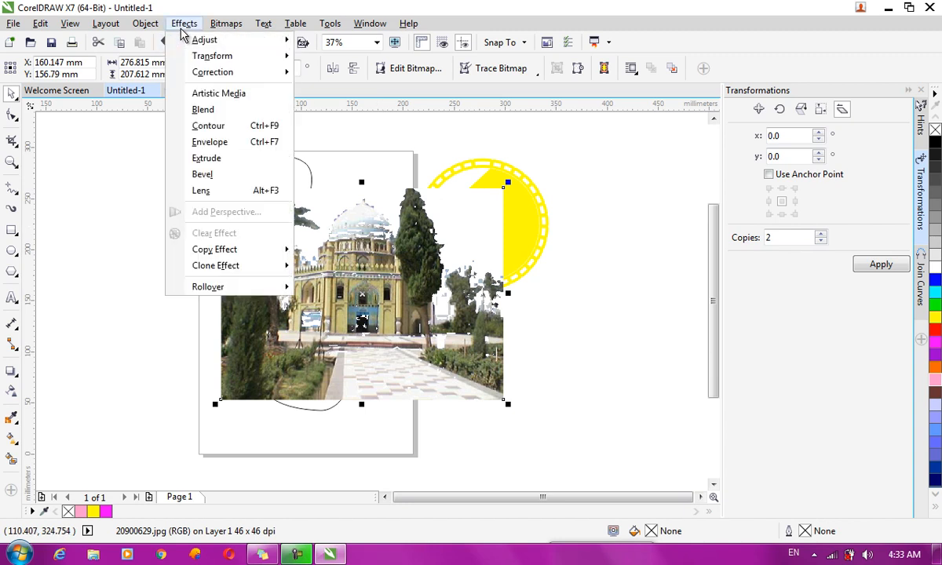
{"action": "mouse_move", "coordinate": [236, 40]}
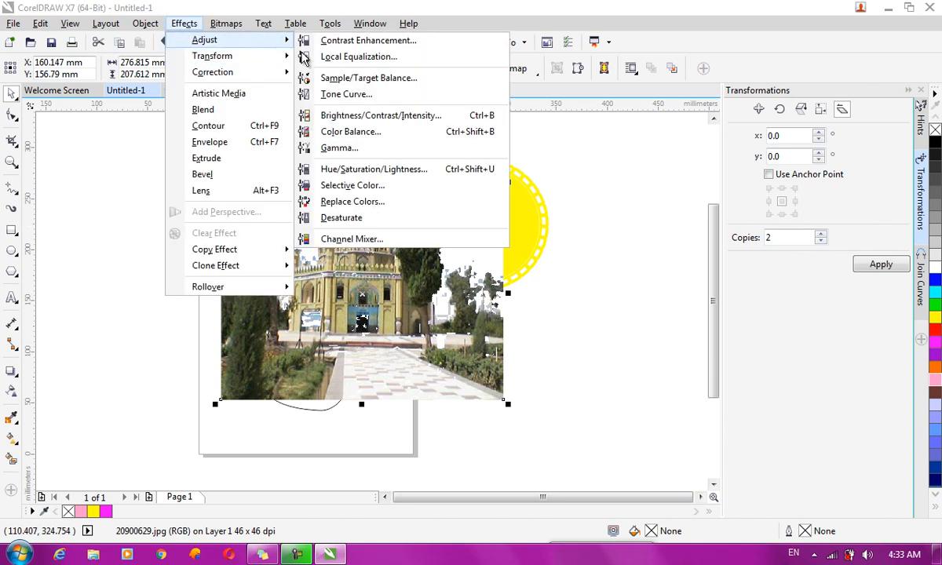
{"action": "left_click", "coordinate": [384, 220]}
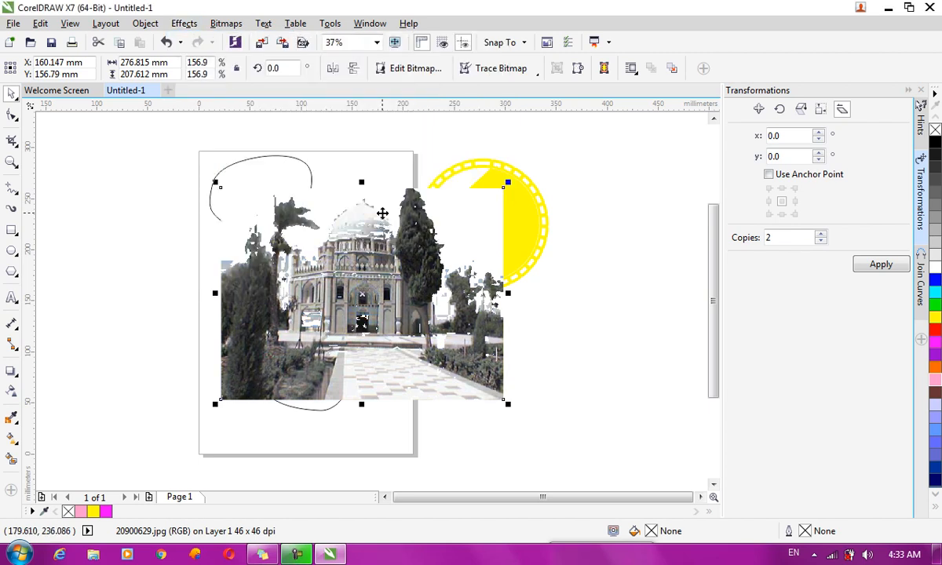
{"action": "key", "text": "ctrl+z"}
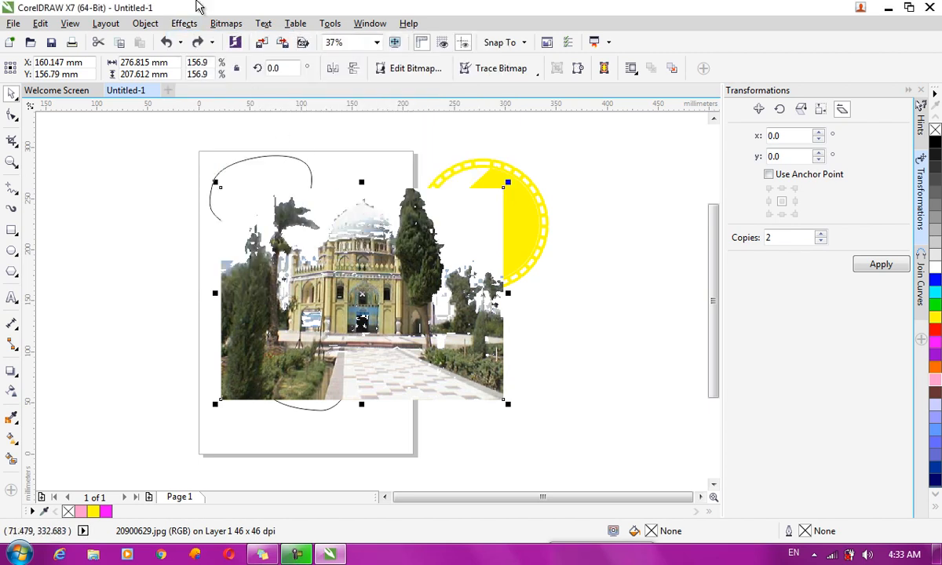
Step: Look through the Adjust and Transform effect commands available for the photo
{"action": "left_click", "coordinate": [183, 23]}
{"action": "mouse_move", "coordinate": [250, 59]}
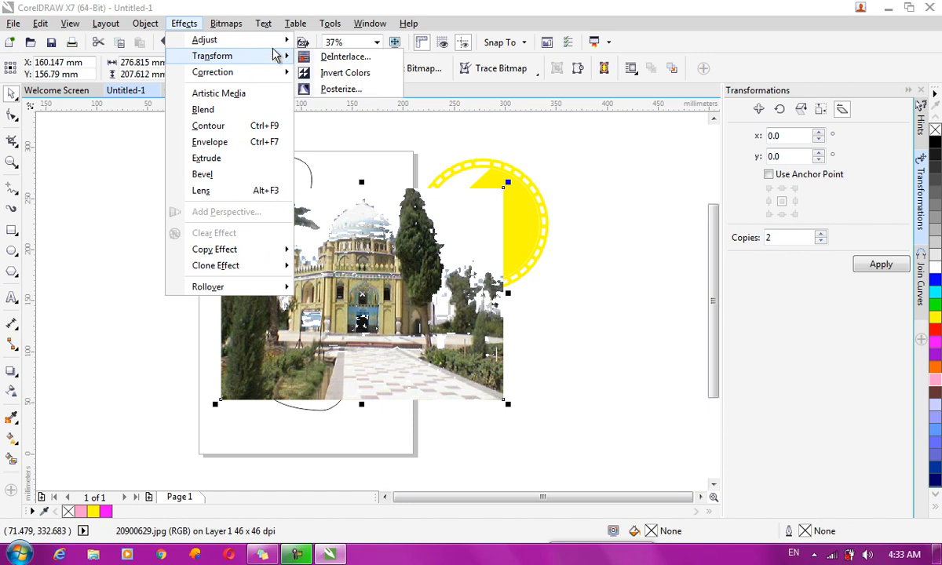
{"action": "mouse_move", "coordinate": [271, 41]}
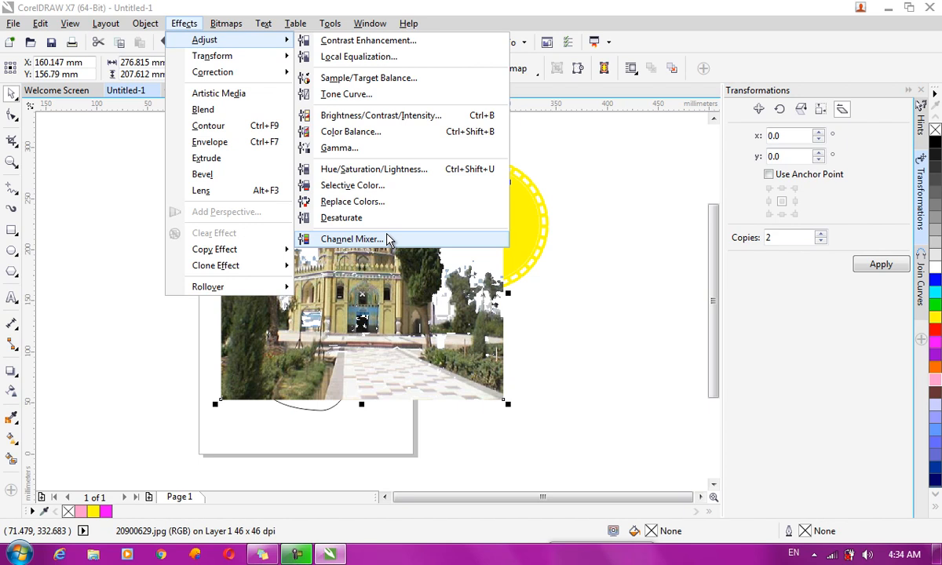
{"action": "mouse_move", "coordinate": [283, 61]}
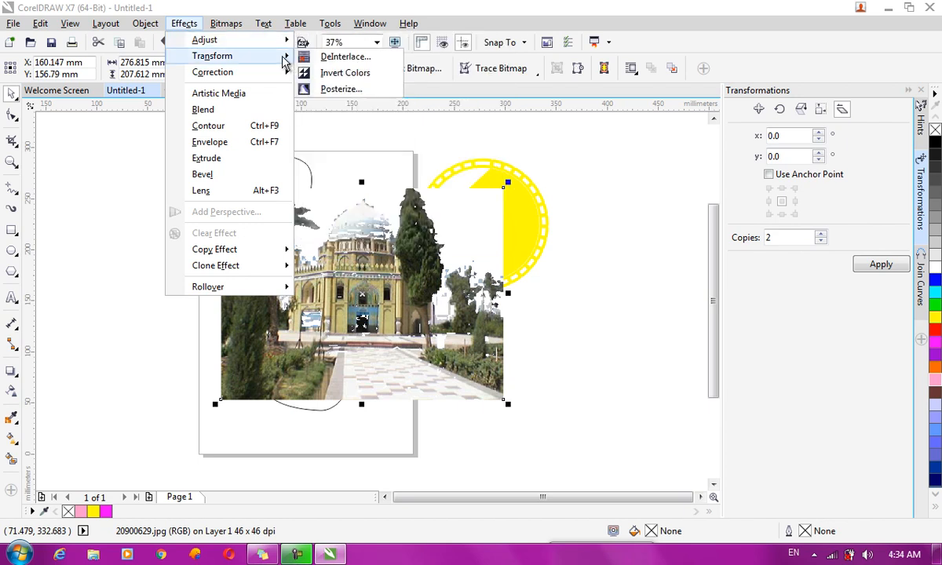